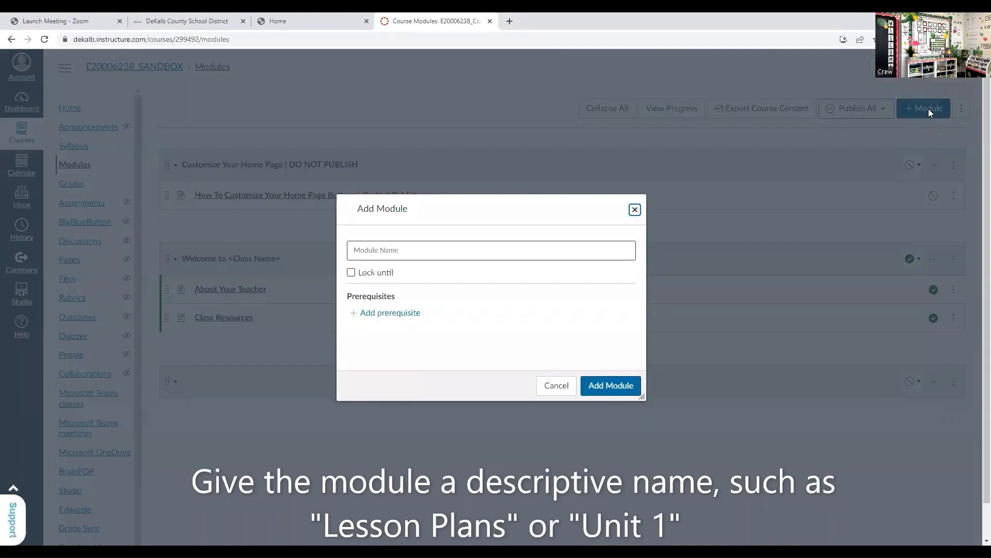
# - Name the new module "K Math Unit 1" and add it to the course
pyautogui.click(425, 251)
pyautogui.write('K Math Unit 1')
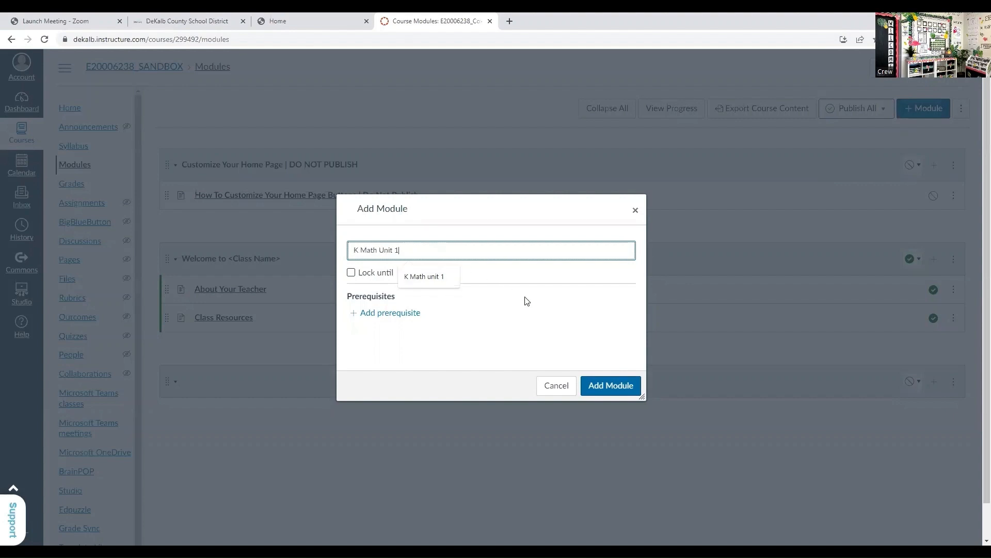
pyautogui.click(615, 391)
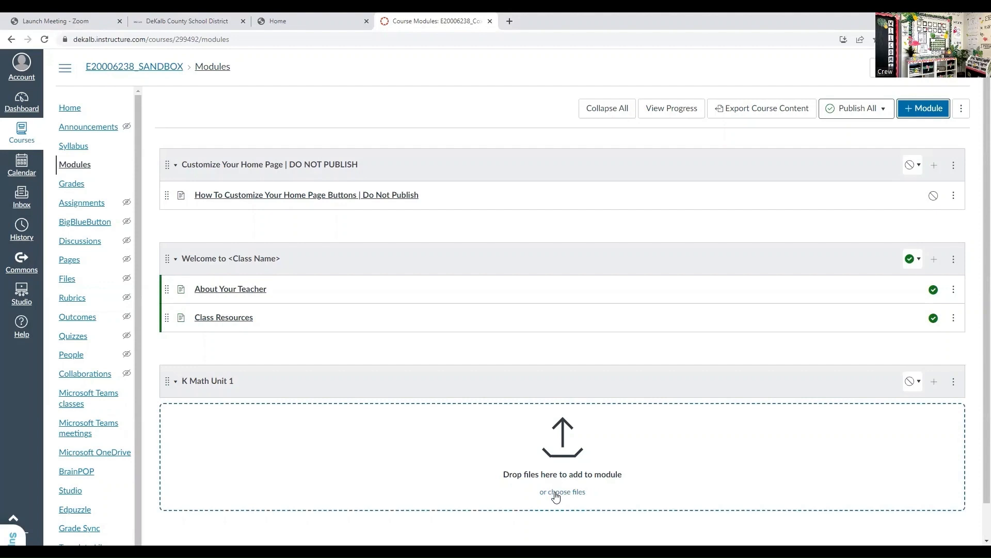
# - Add a newly created page named "Lesson 1 Day 1 or Aug 18" to the K Math Unit 1 module
pyautogui.click(934, 384)
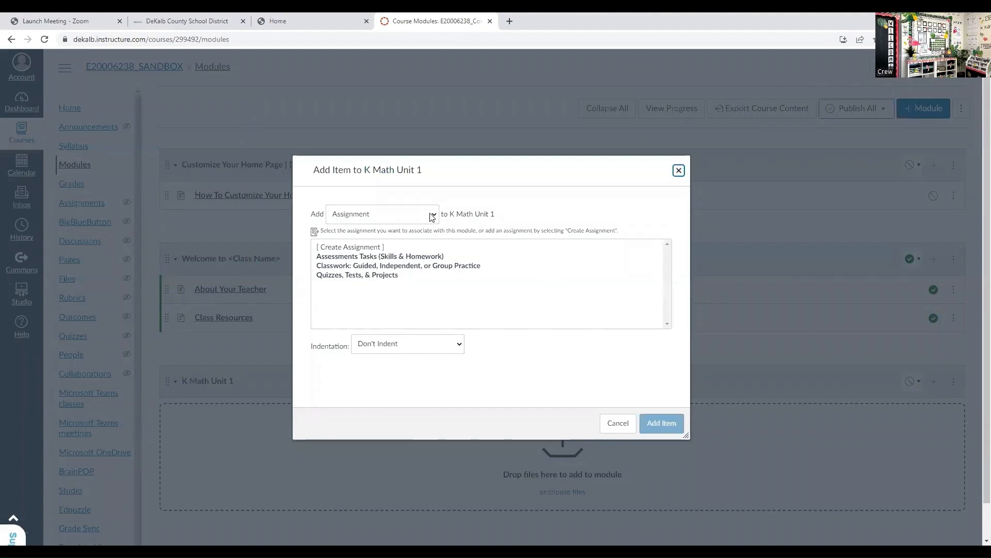
pyautogui.click(433, 217)
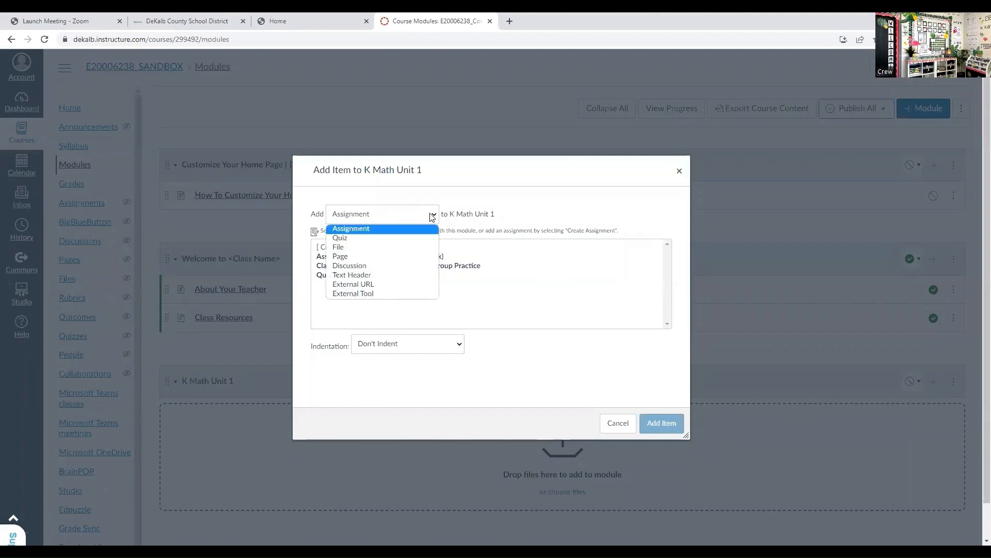
pyautogui.click(426, 262)
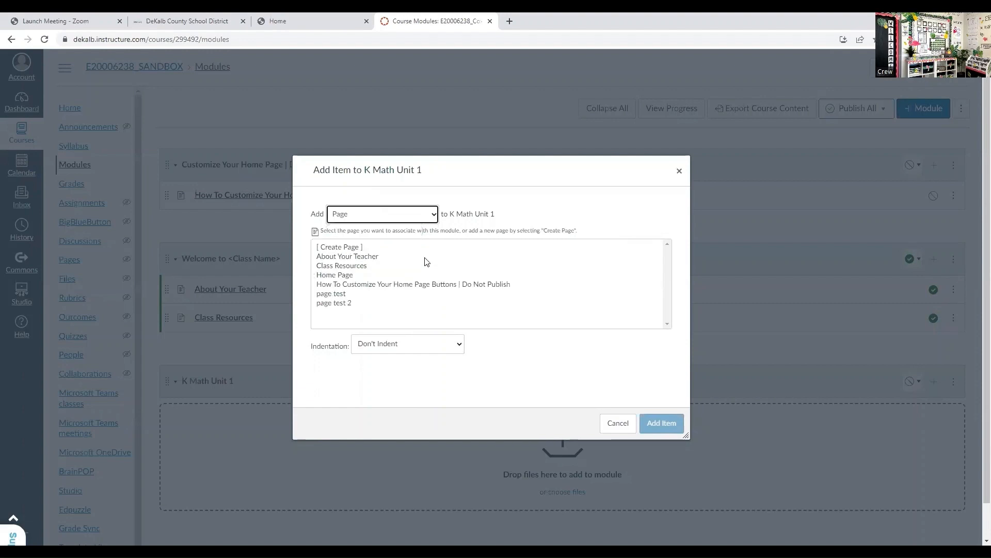
pyautogui.click(356, 247)
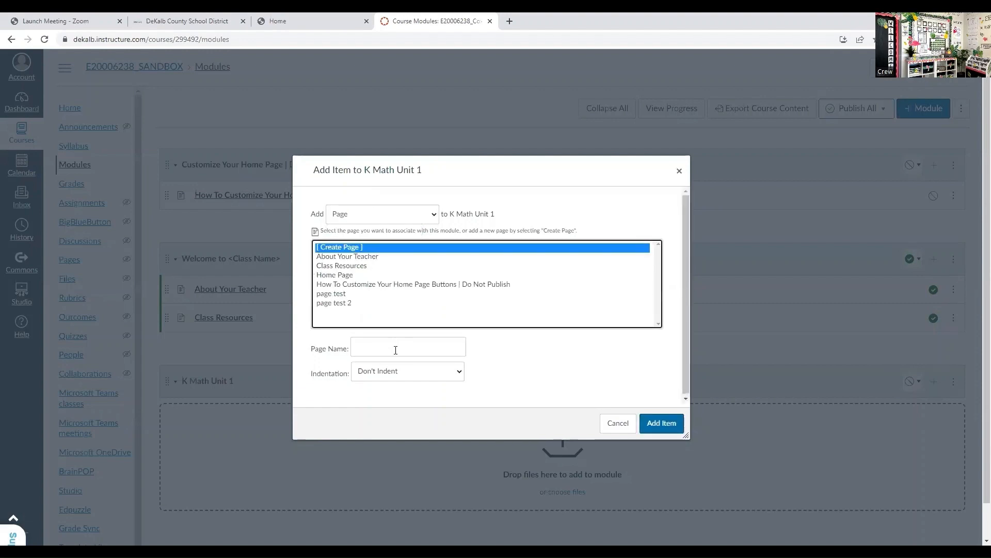
pyautogui.click(396, 349)
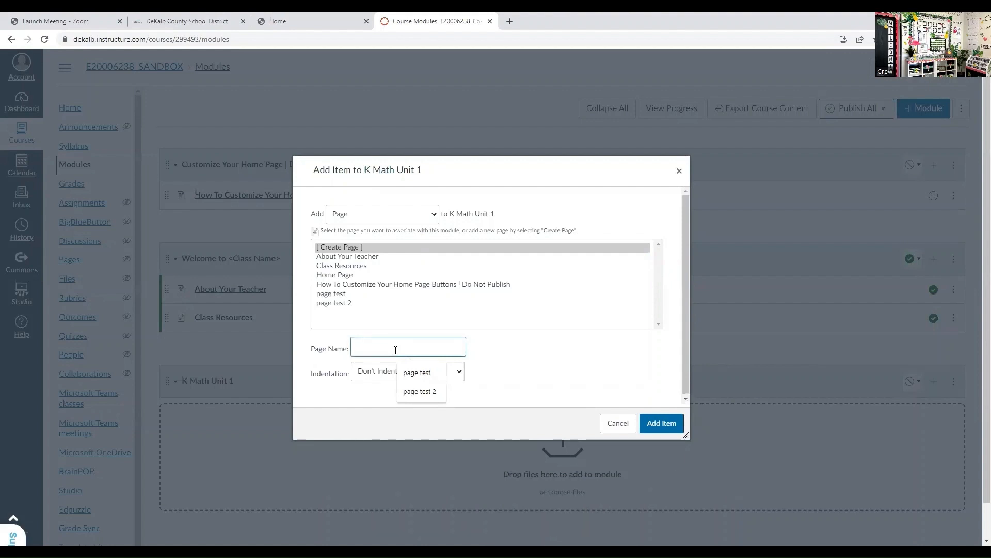
pyautogui.write('L')
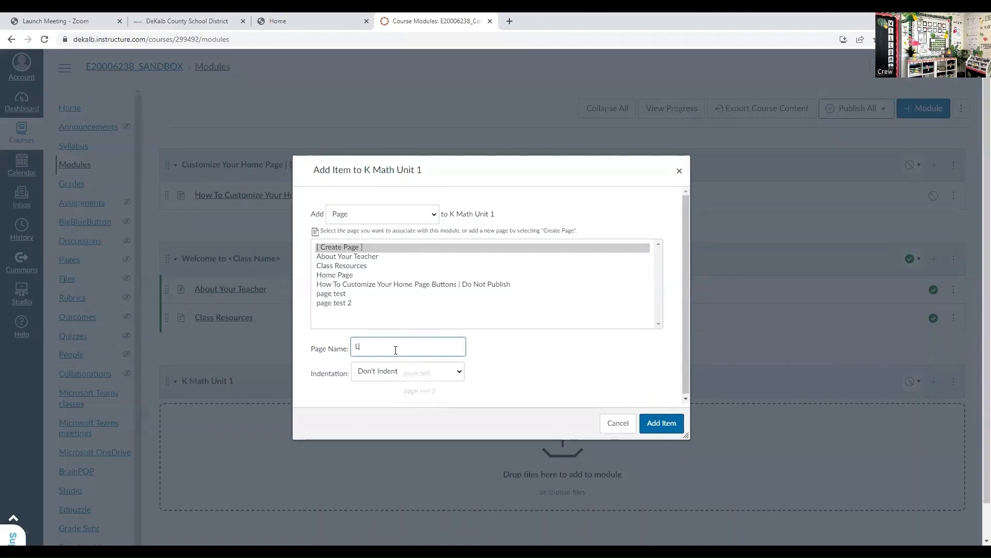
pyautogui.write('ess')
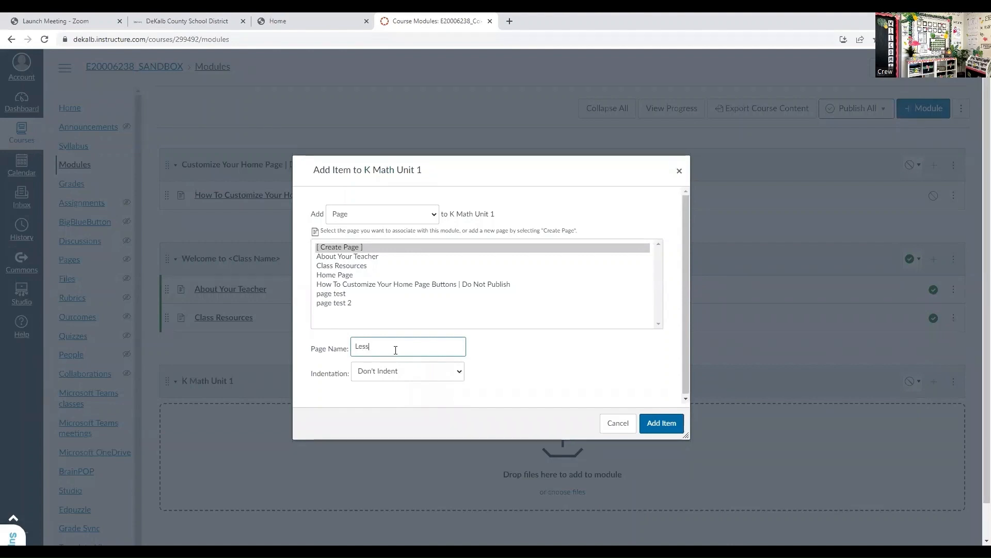
pyautogui.write('on 1 D')
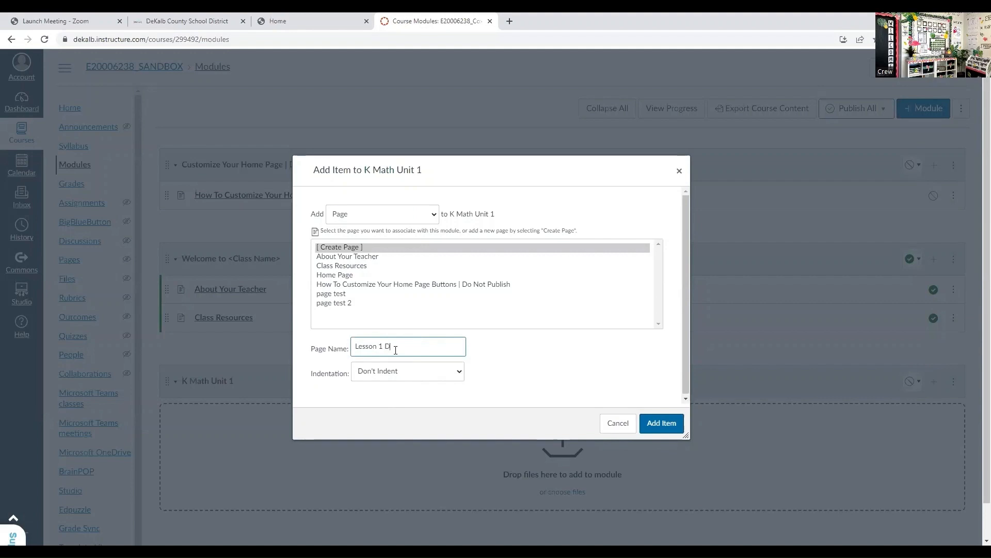
pyautogui.write('ay 1 or Aug 1')
pyautogui.write('8')
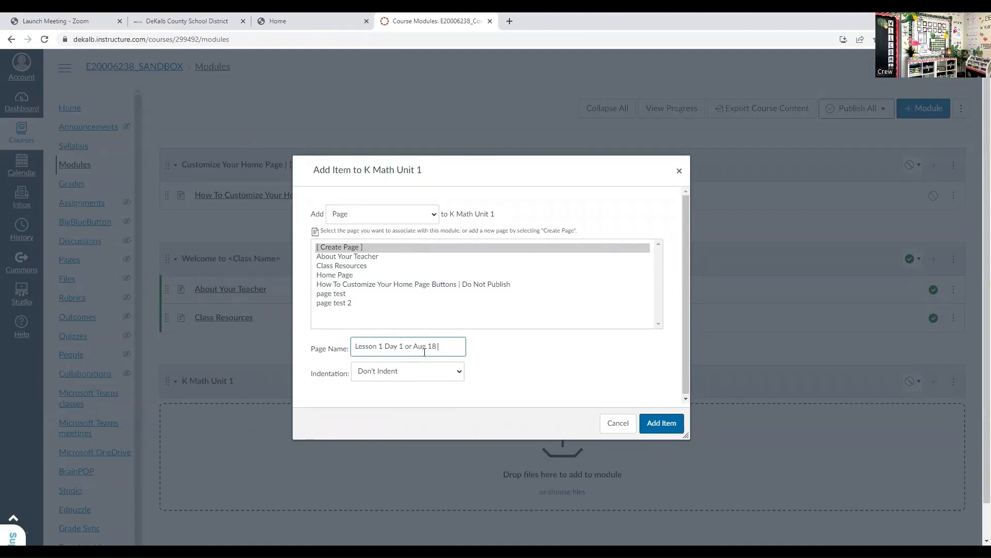
pyautogui.click(661, 421)
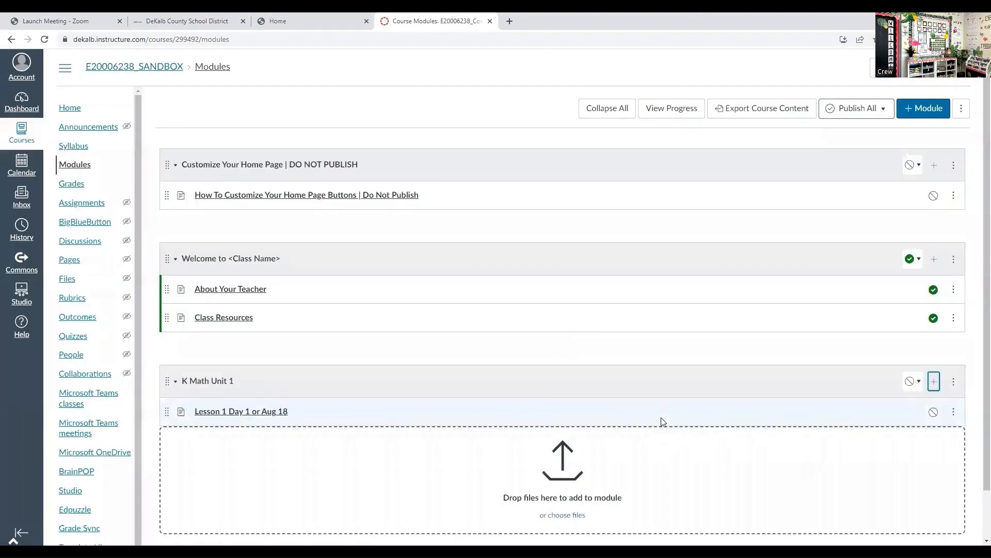
# - Open the Lesson 1 page for editing and upload the Word document "_Sept19-23_Kindergarten Math Lesson Plans canvas" from Downloads into its body
pyautogui.click(232, 412)
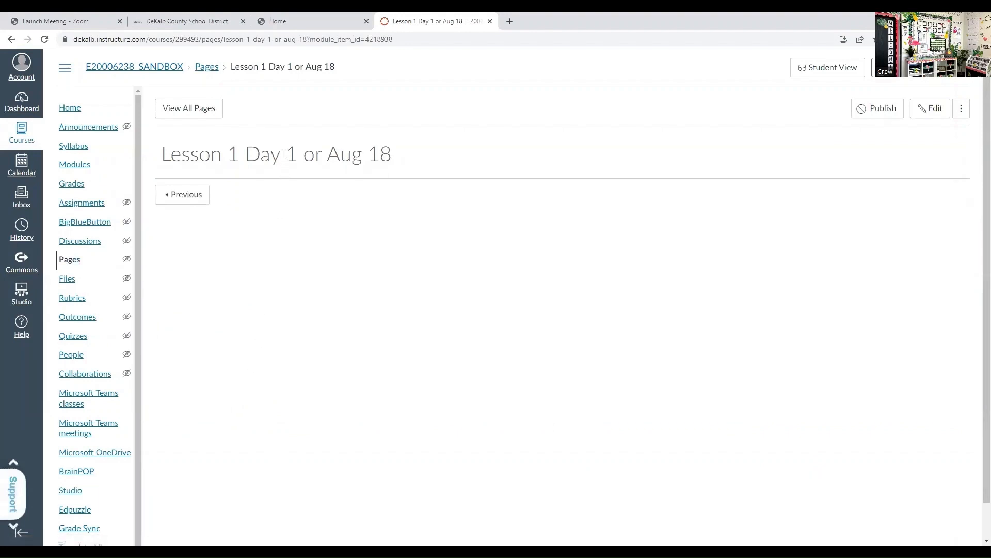
pyautogui.click(918, 111)
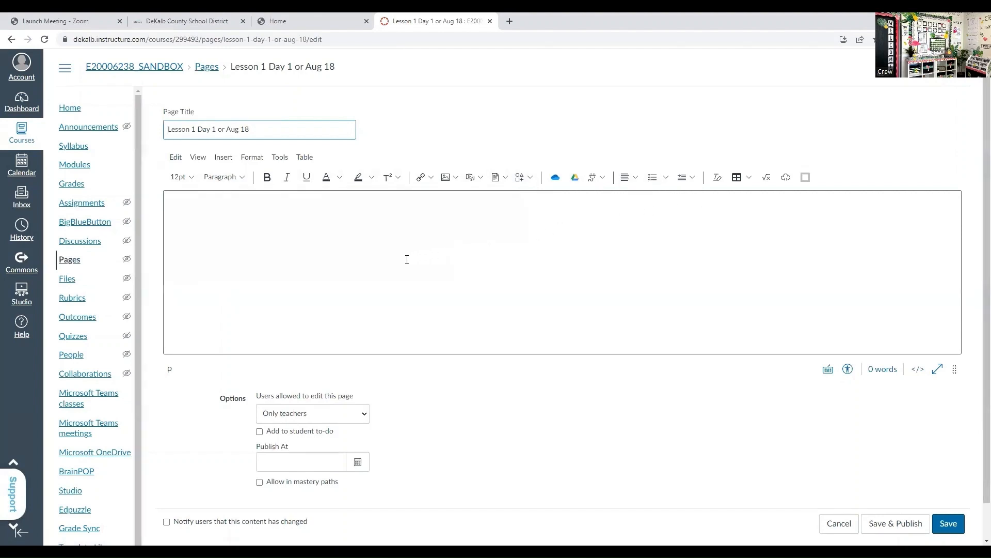
pyautogui.click(223, 157)
pyautogui.moveTo(258, 227)
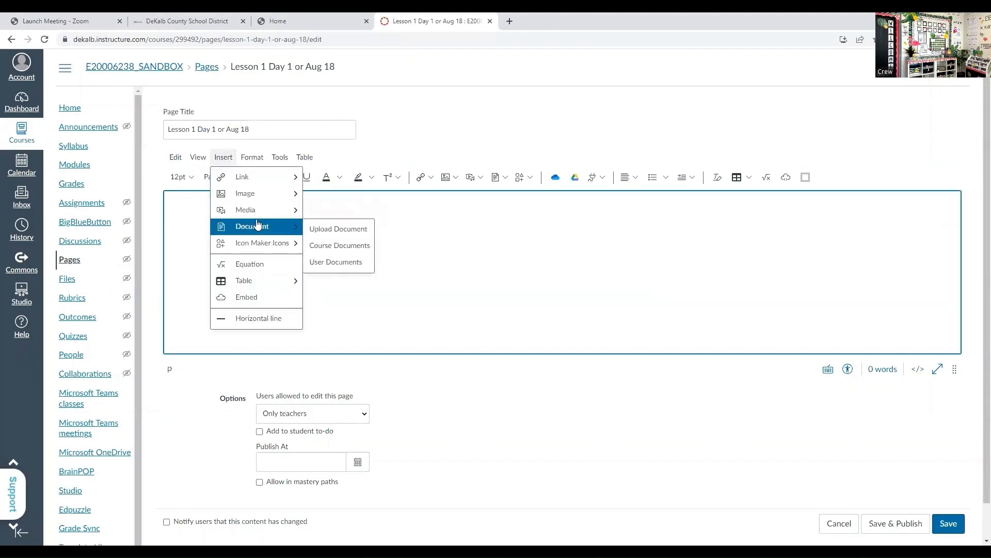
pyautogui.click(317, 233)
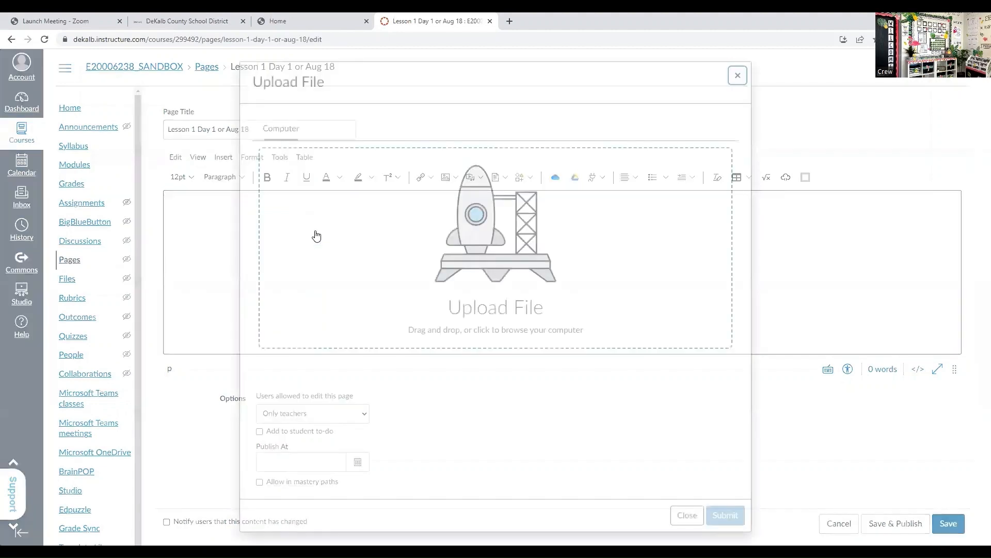
pyautogui.click(474, 317)
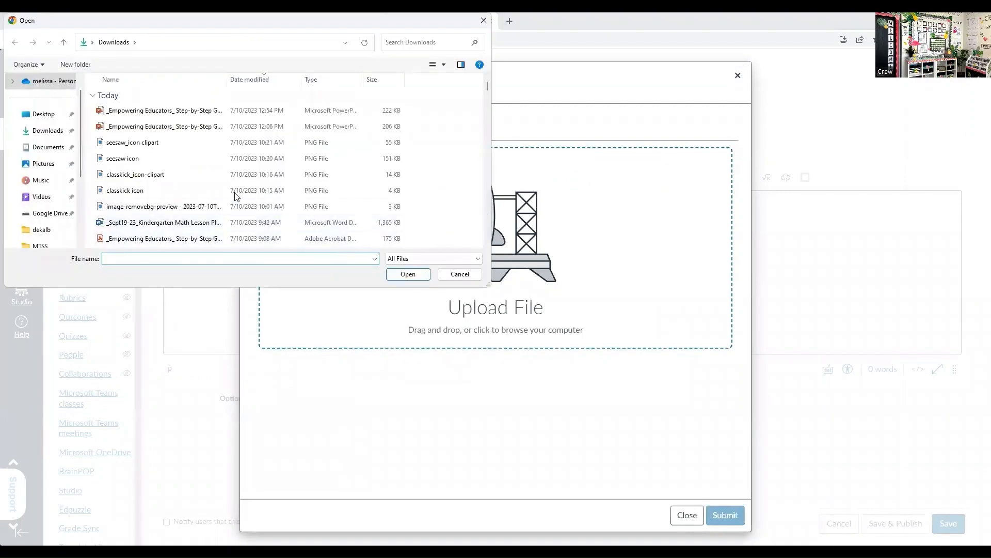
pyautogui.click(169, 223)
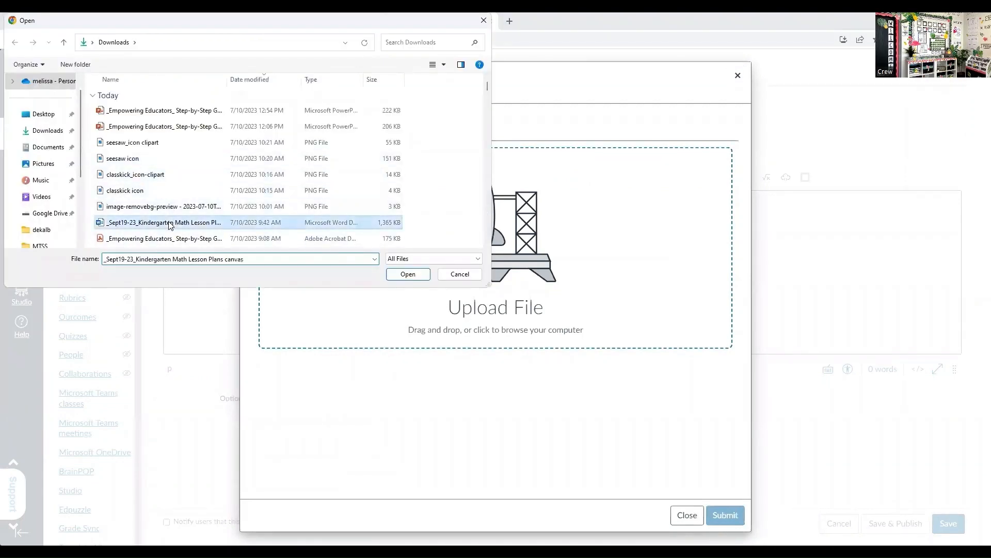
pyautogui.click(399, 277)
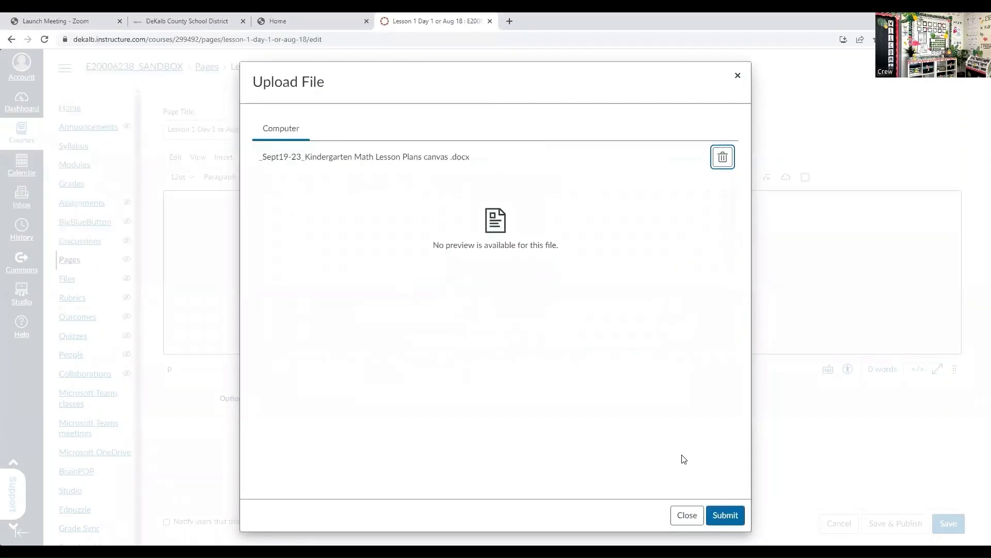
pyautogui.click(720, 506)
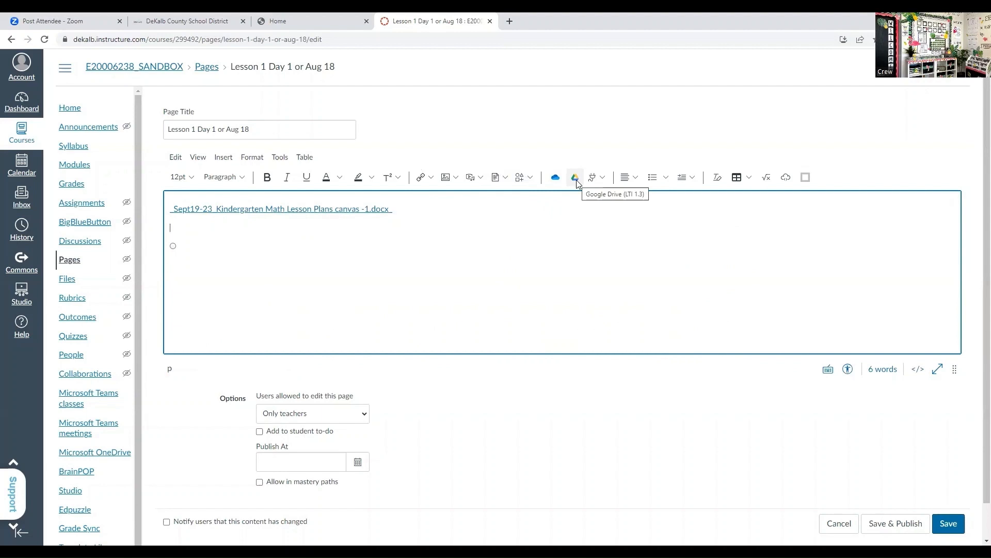
# - Embed the math lesson plan form from Google Drive below the uploaded document link and look through the embedded document
pyautogui.click(576, 178)
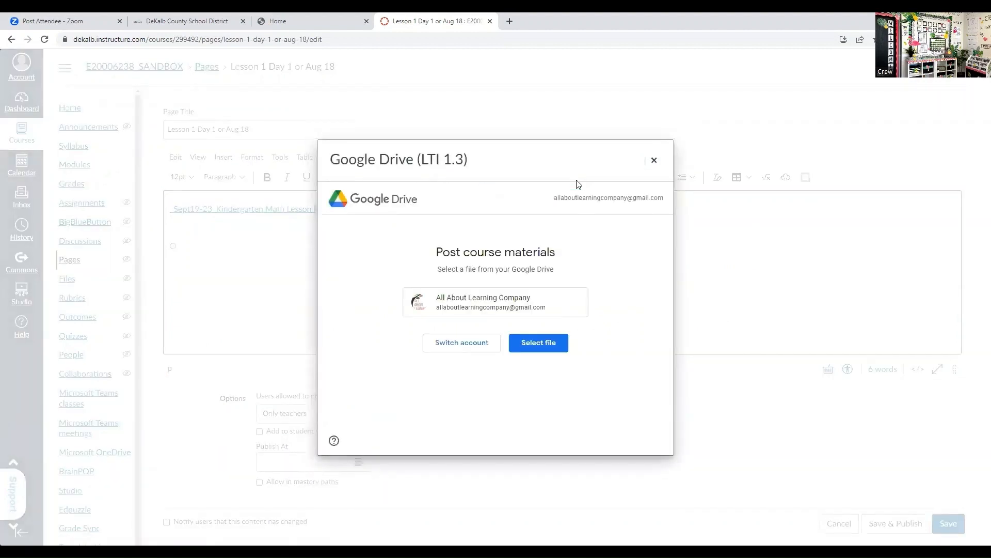
pyautogui.click(529, 346)
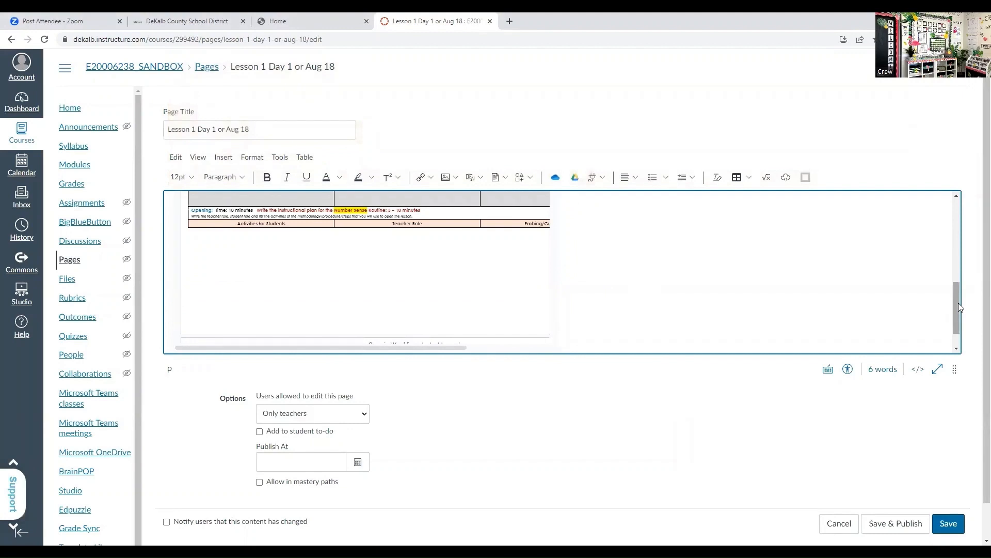
pyautogui.moveTo(959, 298); pyautogui.dragTo(955, 218)
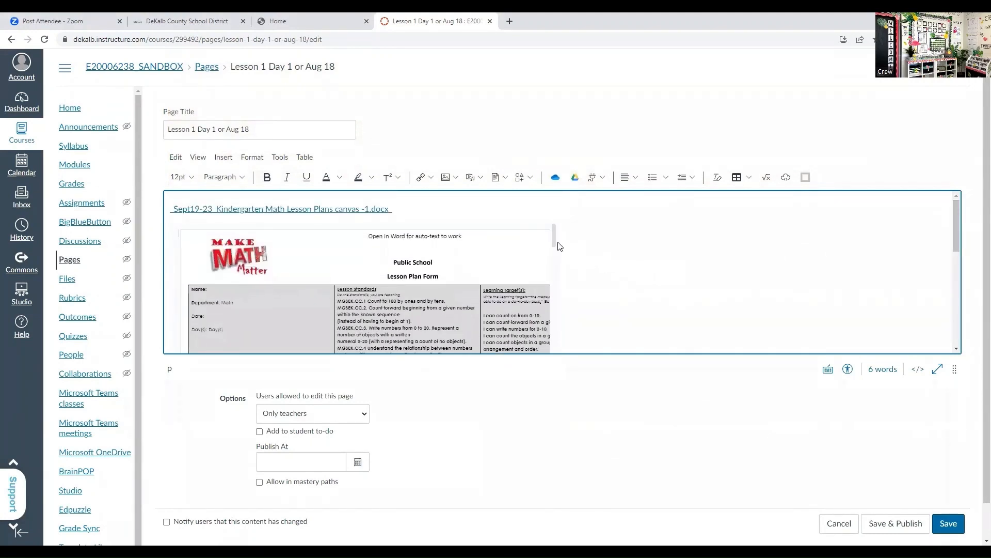
pyautogui.moveTo(555, 237); pyautogui.dragTo(547, 302)
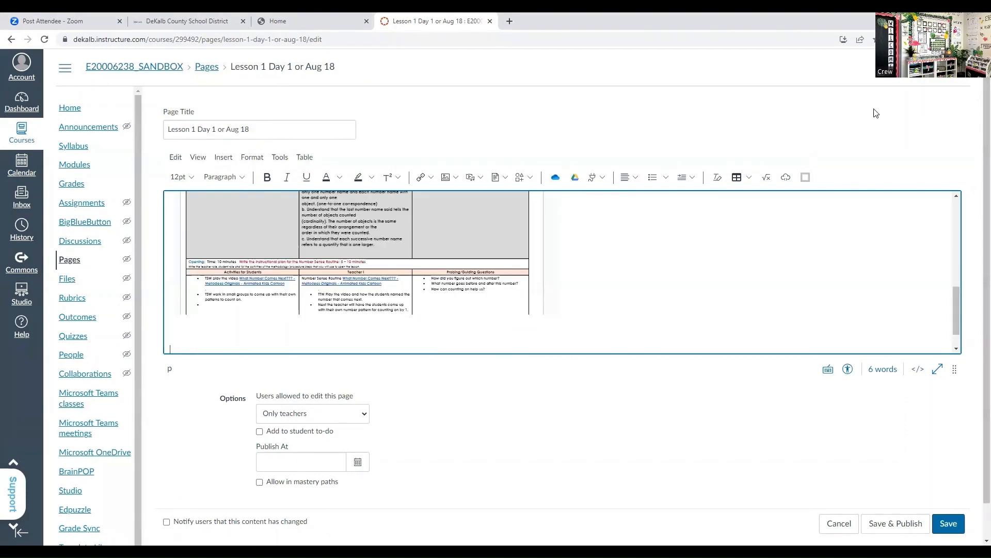
pyautogui.moveTo(955, 314)
pyautogui.mouseDown()
pyautogui.moveTo(954, 297)
pyautogui.moveTo(956, 325)
pyautogui.mouseUp()
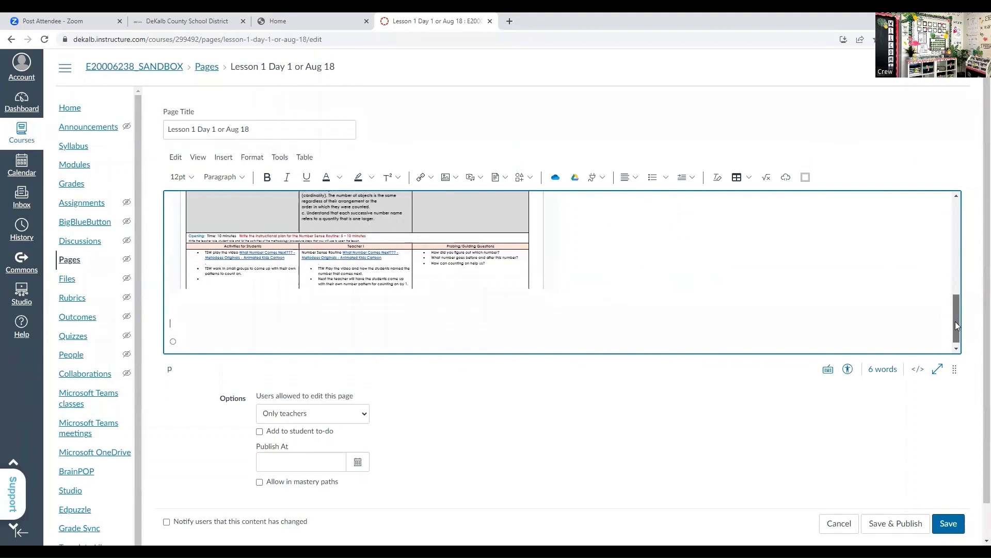
pyautogui.click(555, 178)
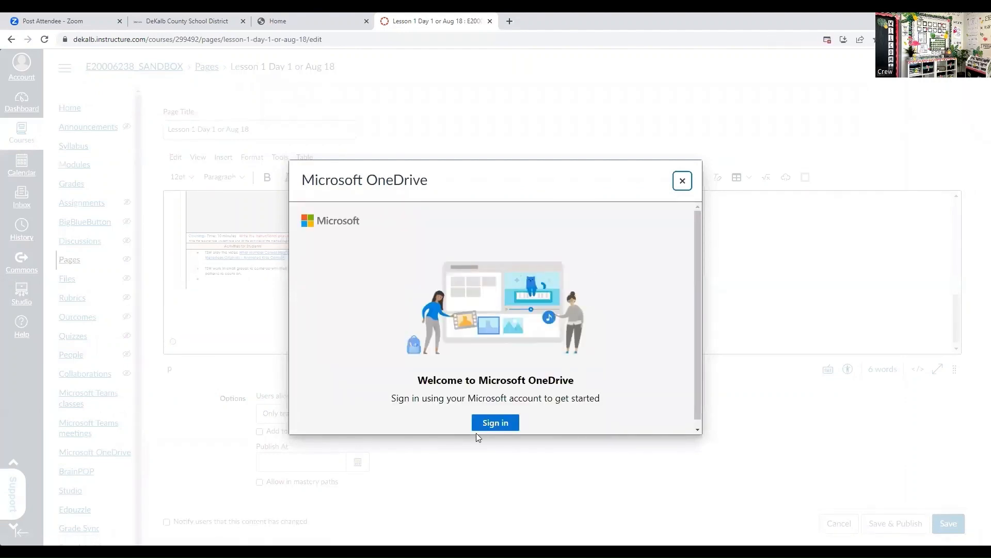
pyautogui.click(682, 181)
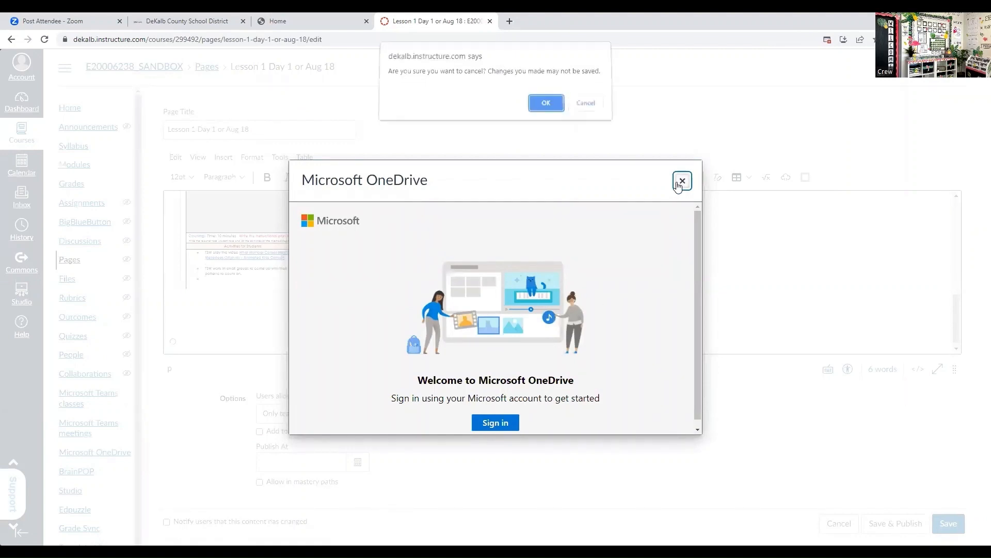
pyautogui.click(546, 108)
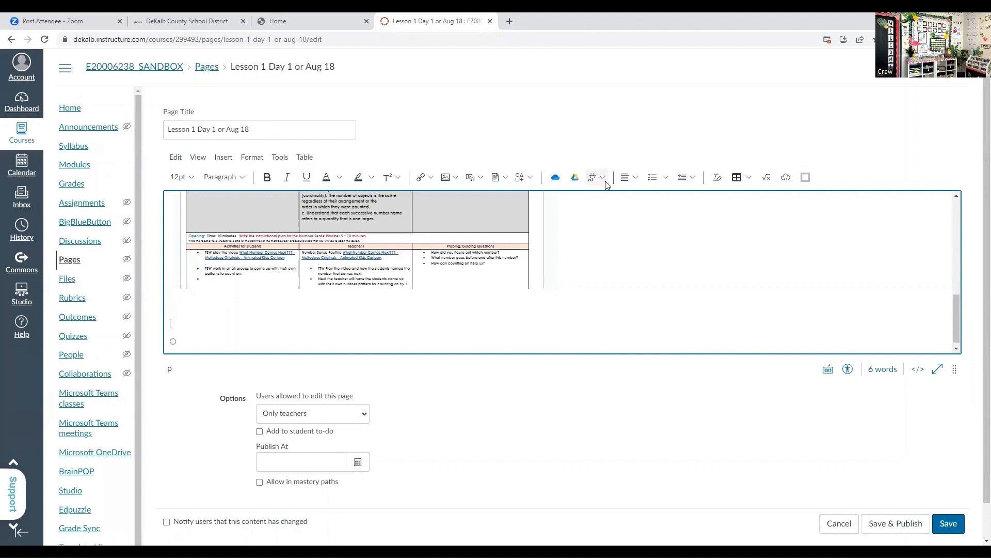
# - Search the YouTube app for "Dancing tiger ten frames" and embed the video "Tiger Dancing Ten Frames 0-5" below the lesson plan
pyautogui.click(604, 181)
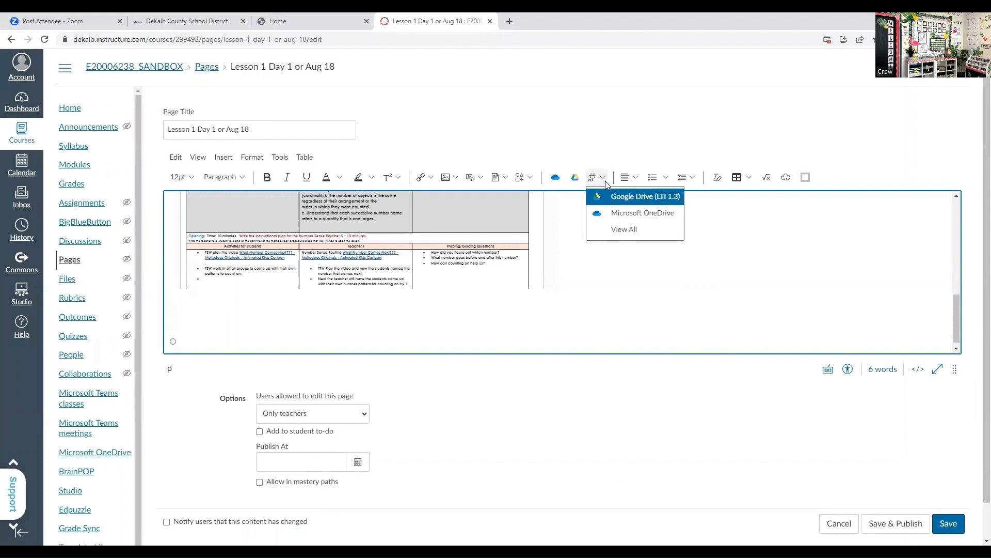
pyautogui.click(625, 229)
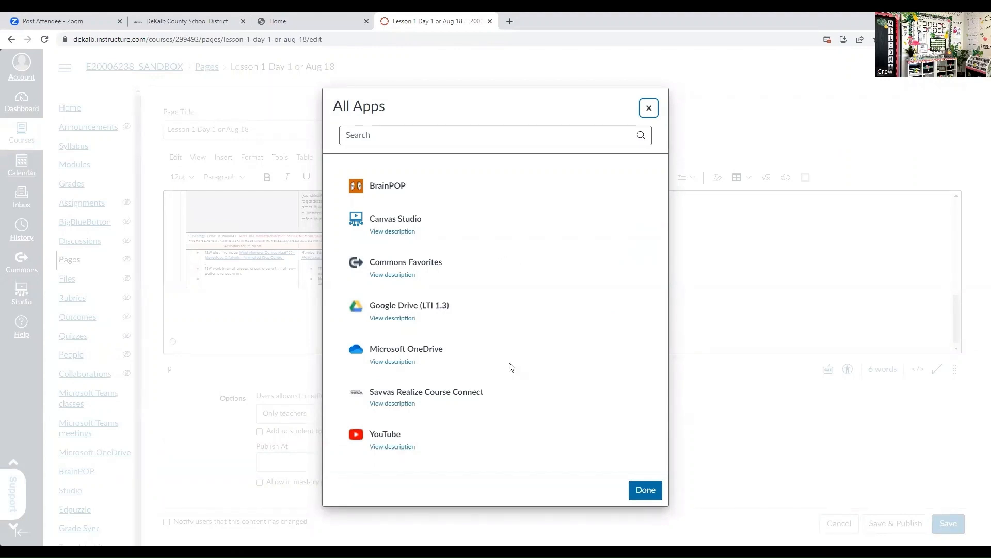
pyautogui.click(395, 444)
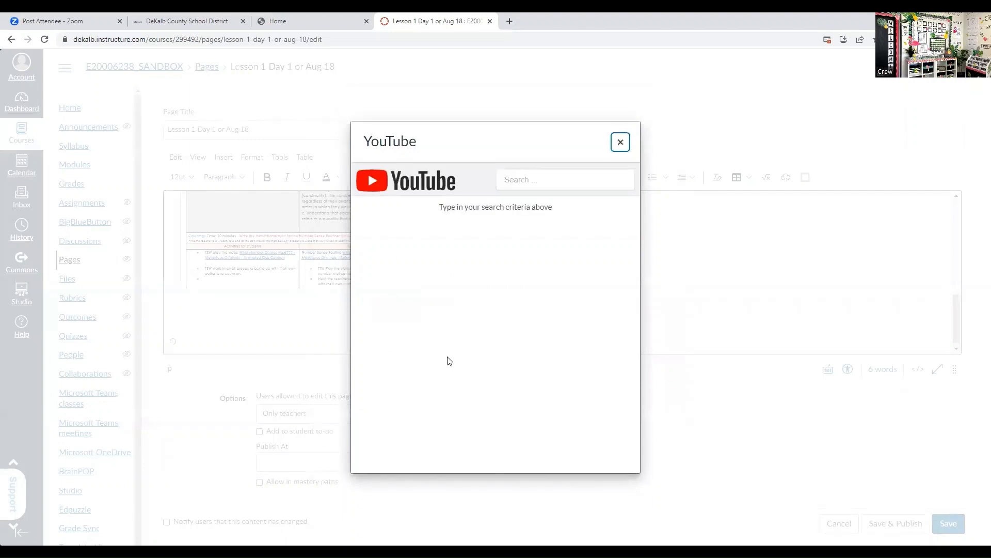
pyautogui.click(518, 179)
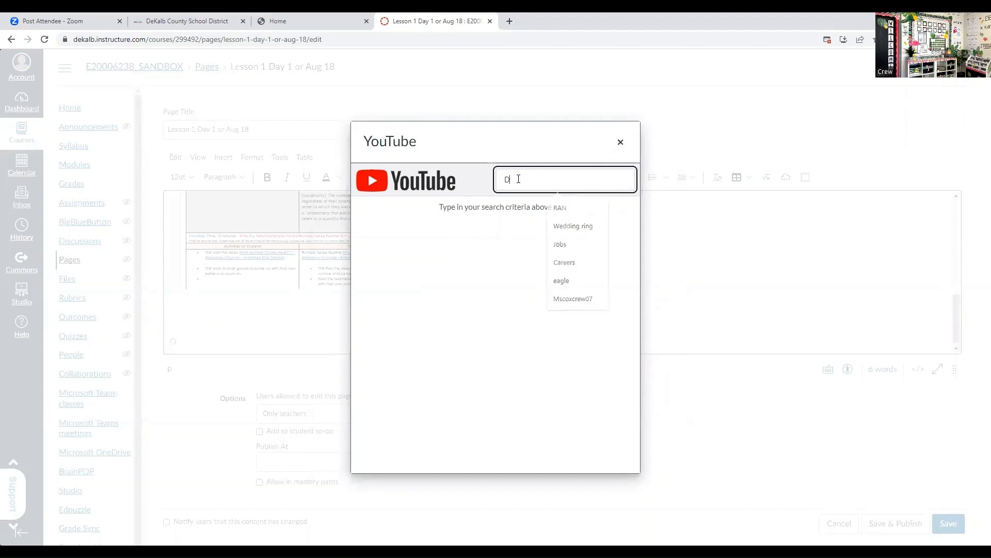
pyautogui.write('Dancing tiger ten frames')
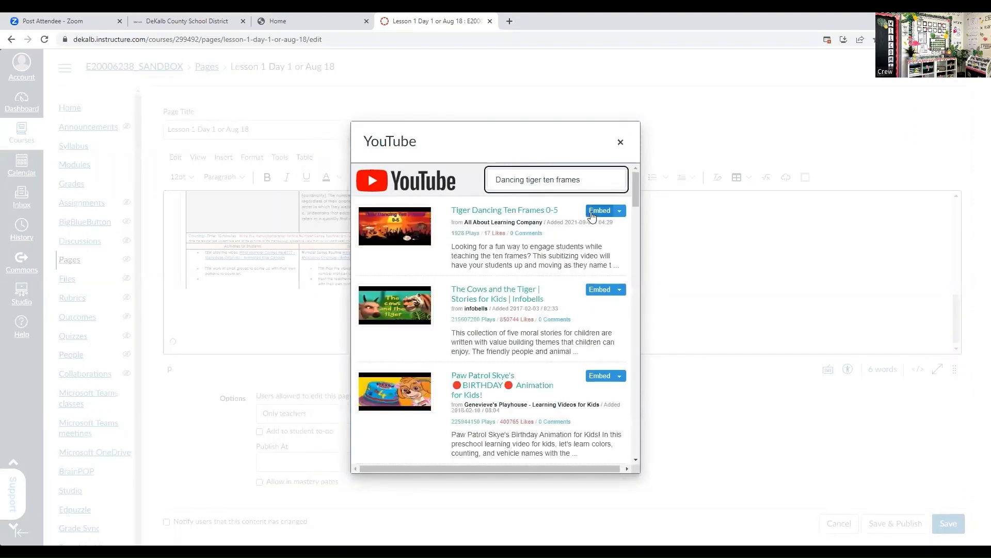
pyautogui.click(592, 216)
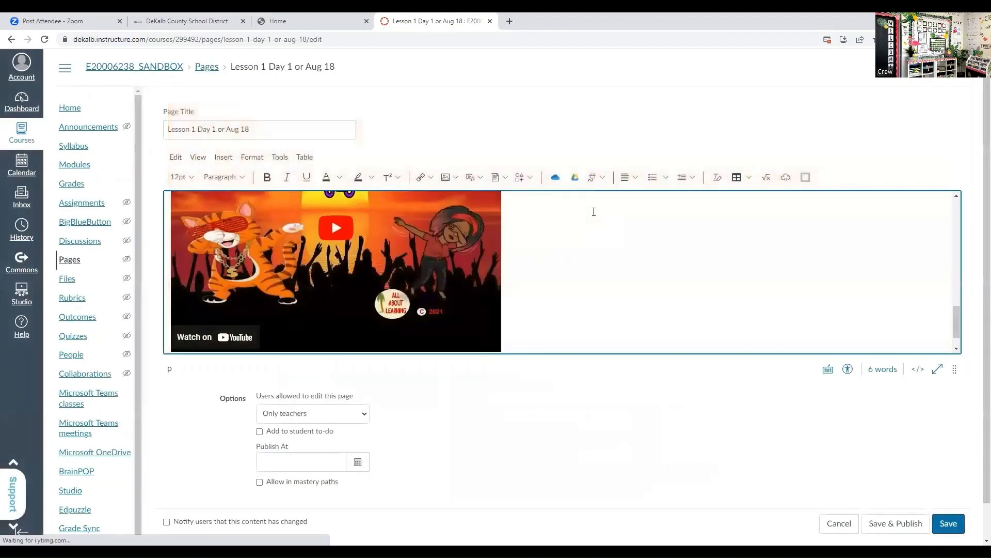
pyautogui.moveTo(957, 321); pyautogui.dragTo(957, 285)
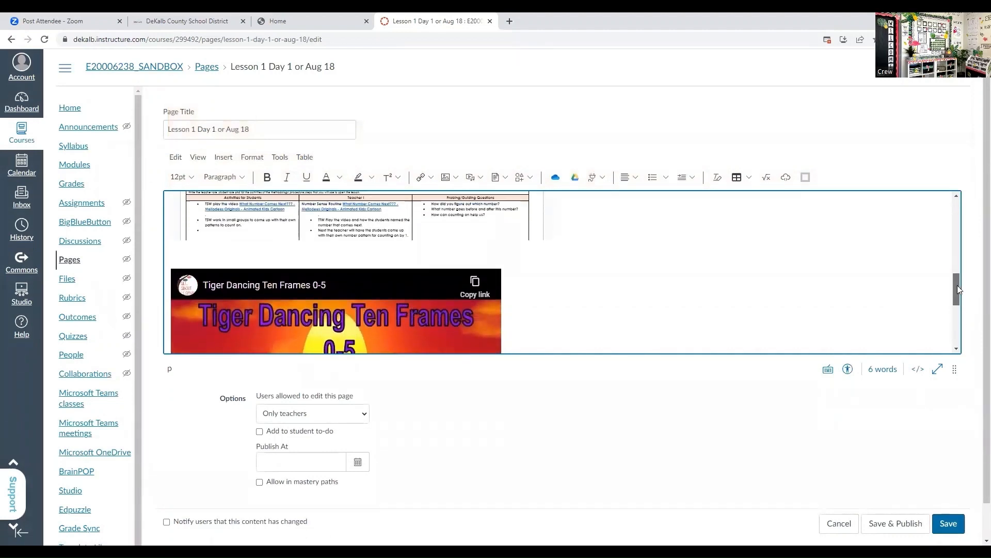
# - Add two blank lines below the Tiger Dancing Ten Frames video in the page body
pyautogui.moveTo(958, 288); pyautogui.dragTo(969, 326)
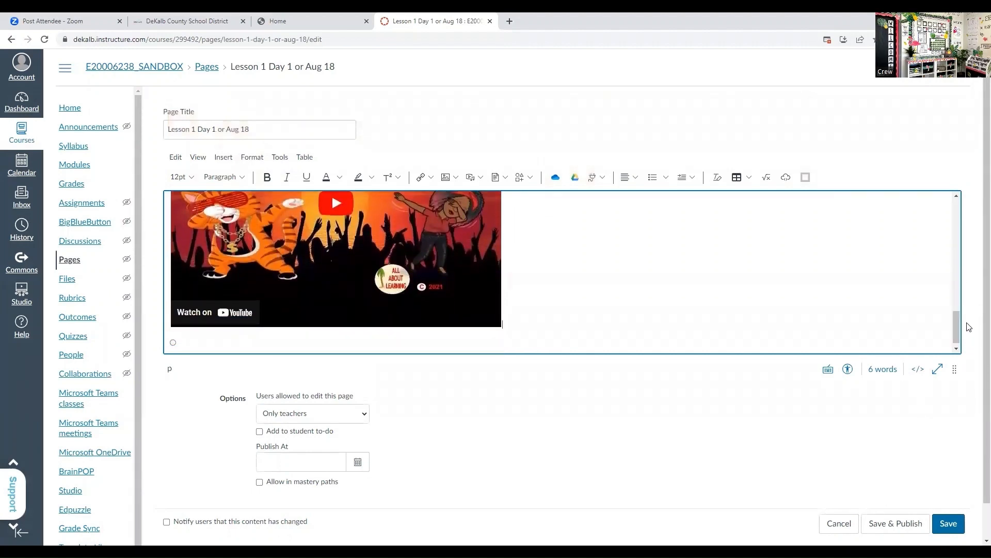
pyautogui.press('Return')
pyautogui.press('Return')
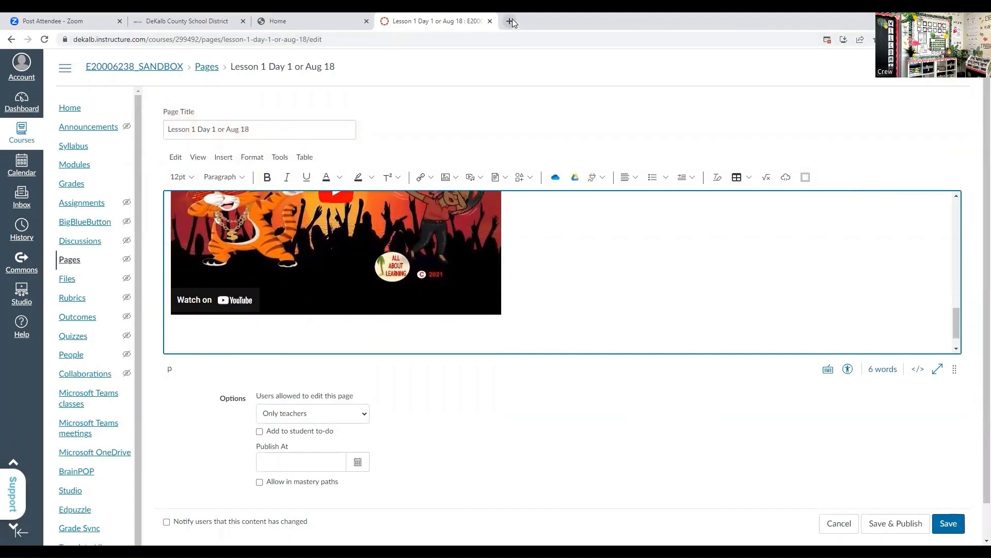
# - Open Seesaw in a new browser tab, close the ducks counting activity and show the class's activities
pyautogui.click(509, 21)
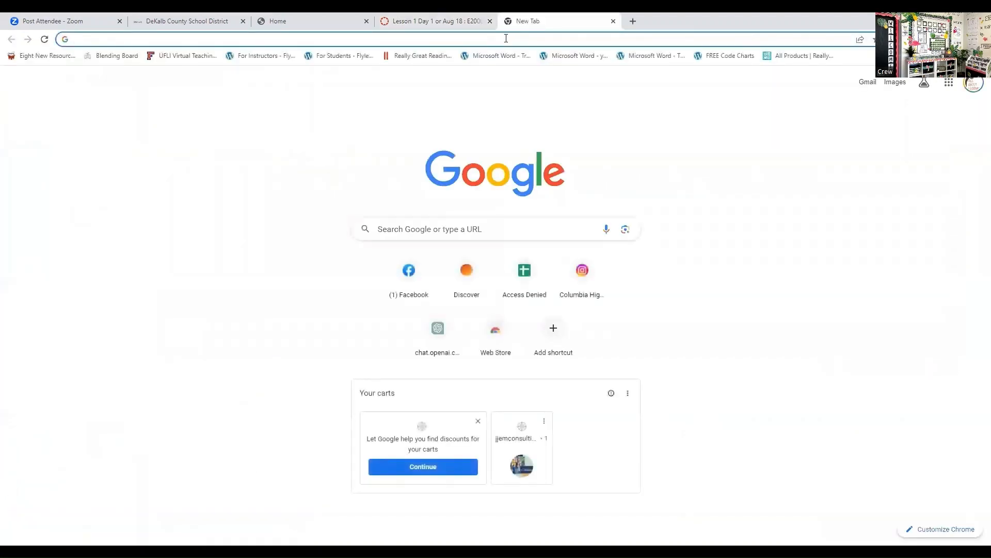
pyautogui.write('see')
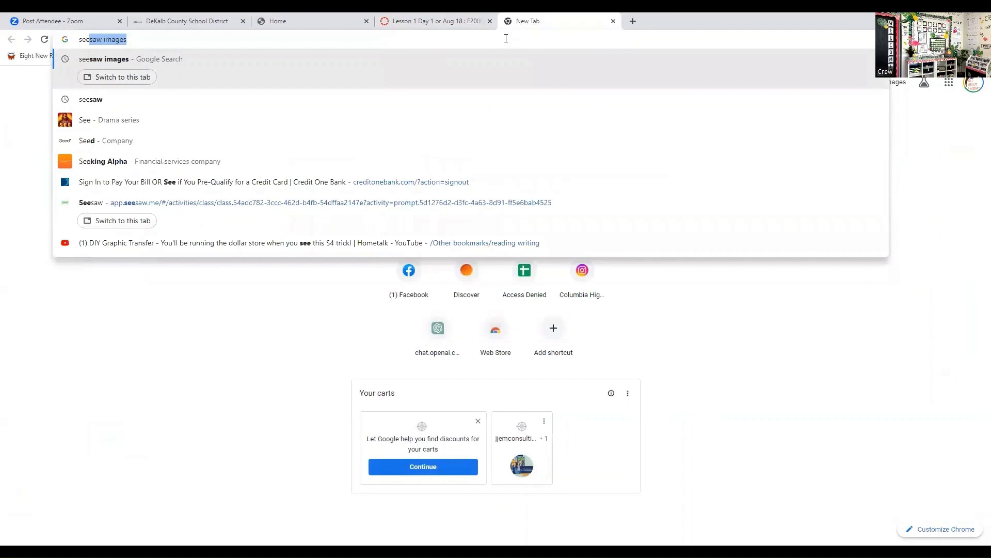
pyautogui.write('saw')
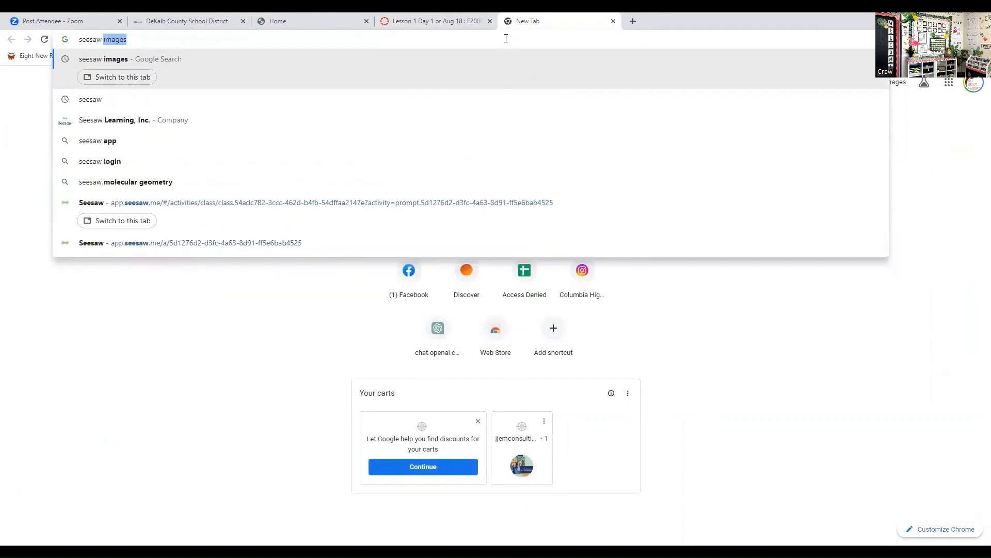
pyautogui.press('BackSpace')
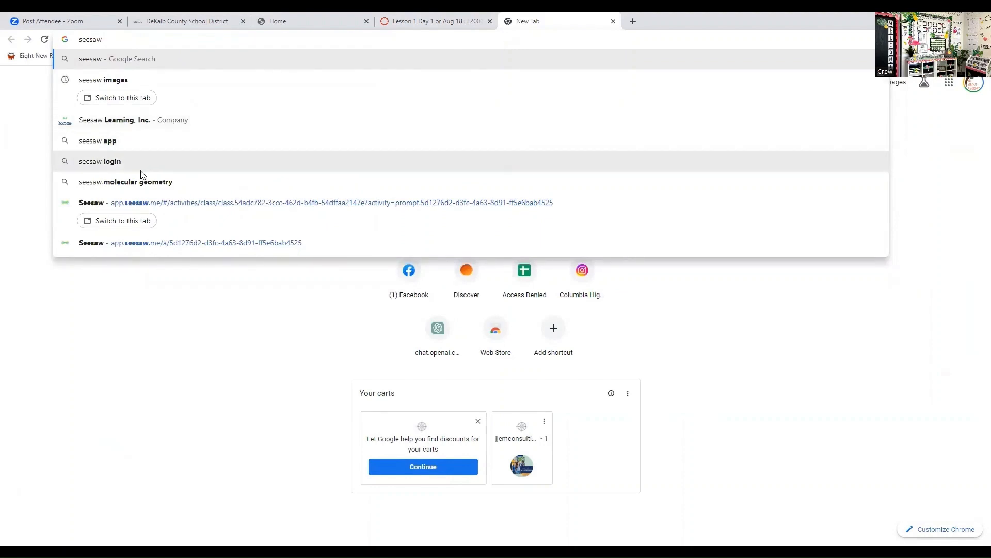
pyautogui.click(163, 206)
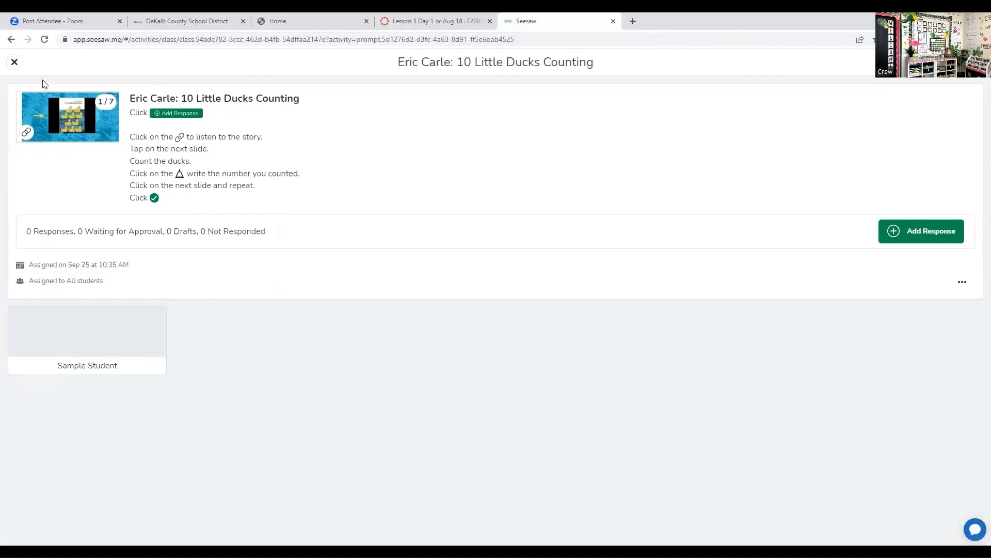
pyautogui.click(15, 62)
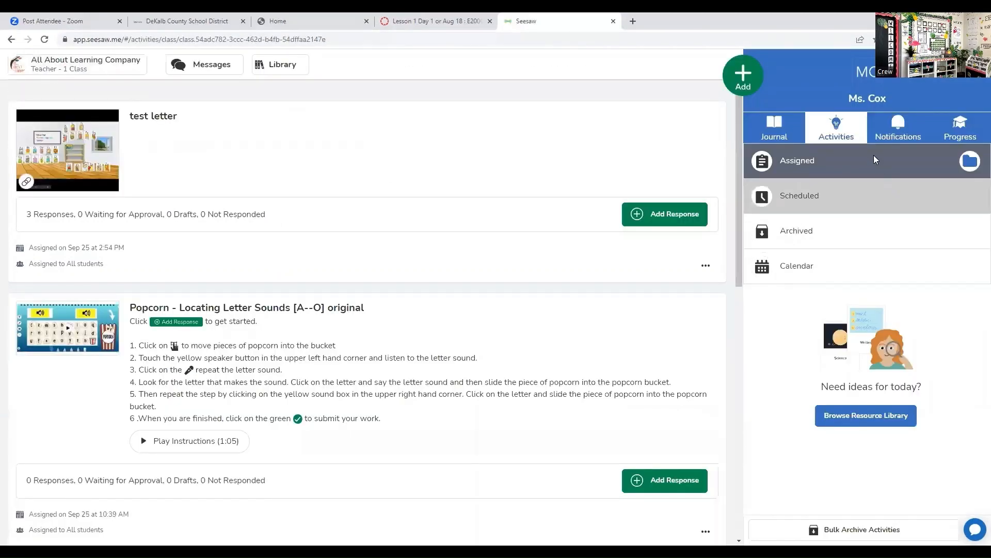
pyautogui.click(847, 135)
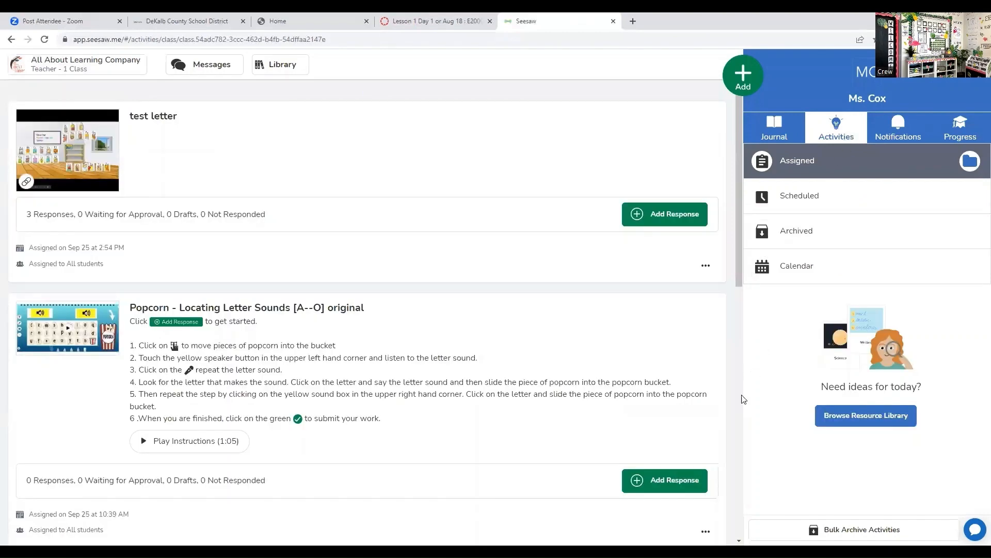
# - Copy the student activity link for "Eric Carle: 10 Little Ducks Counting"
pyautogui.moveTo(738, 259); pyautogui.dragTo(769, 357)
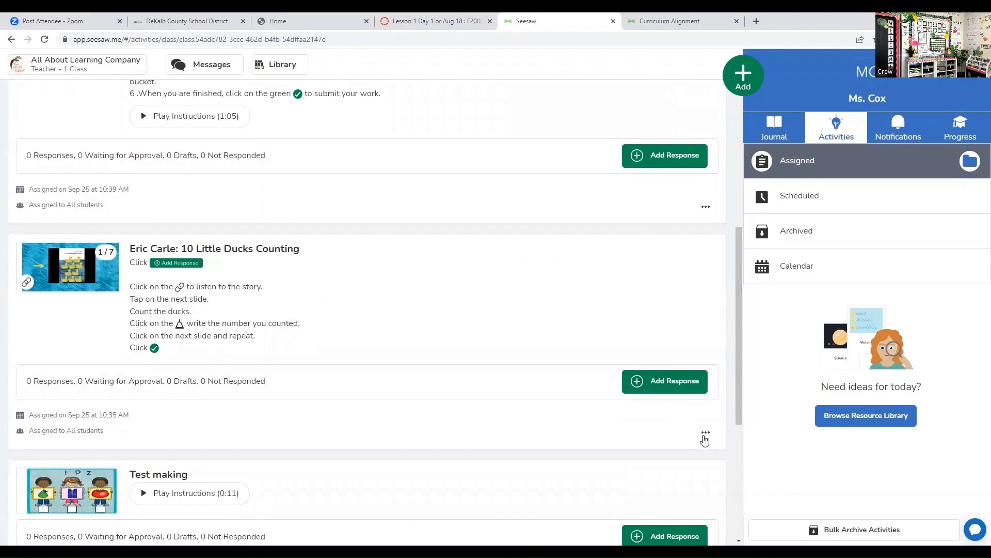
pyautogui.click(705, 432)
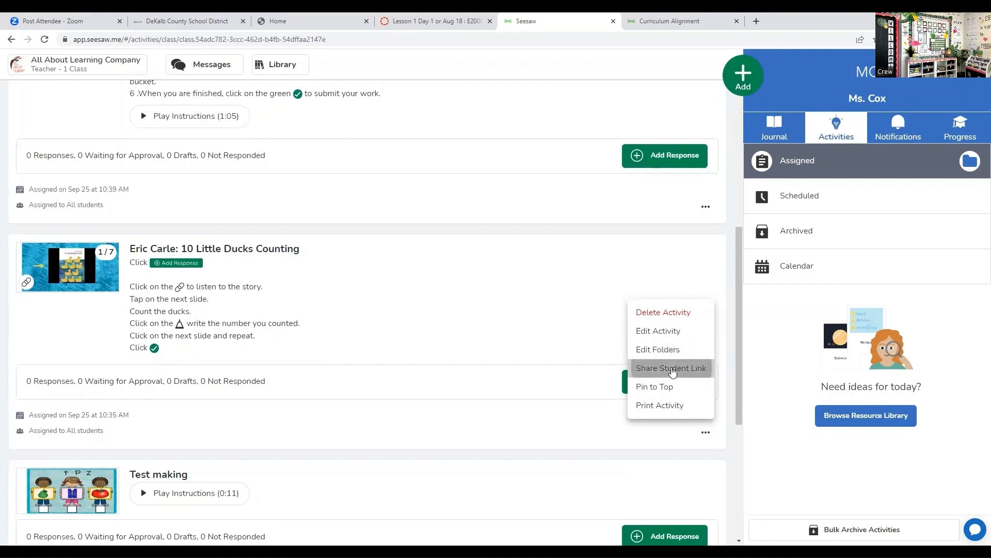
pyautogui.click(671, 368)
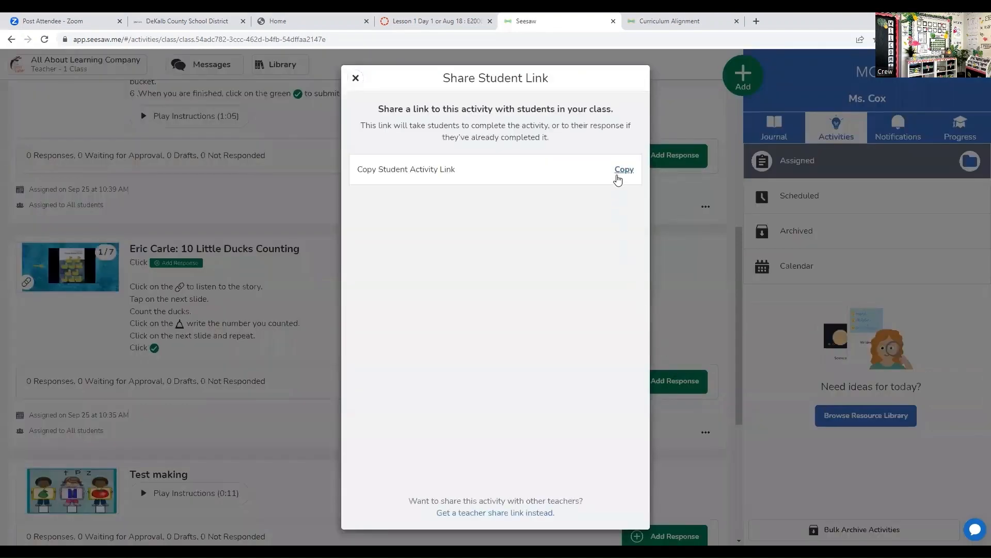
pyautogui.click(621, 171)
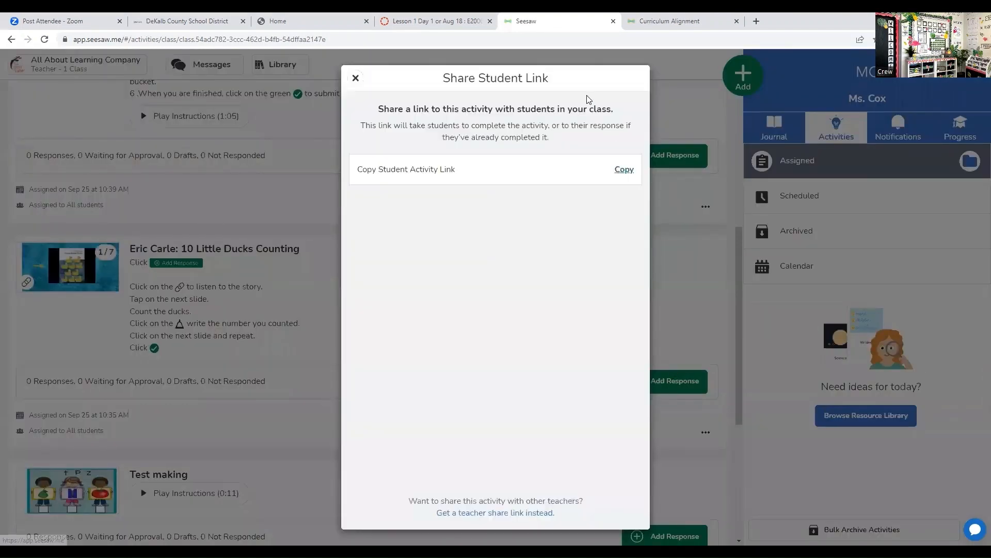
# - Return to the Canvas lesson page and upload the image "seesaw_icon clipart" from Downloads below the video
pyautogui.click(443, 23)
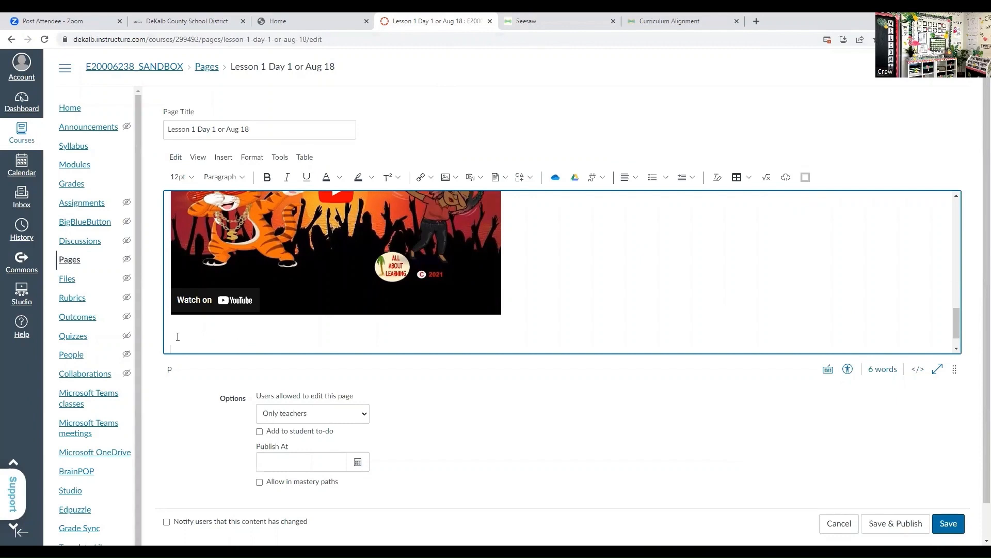
pyautogui.click(457, 177)
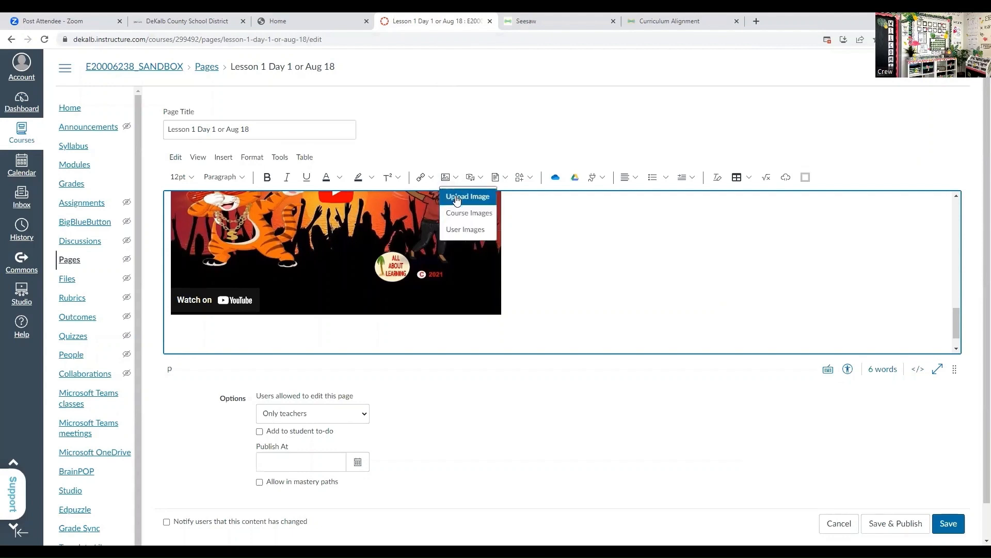
pyautogui.click(457, 199)
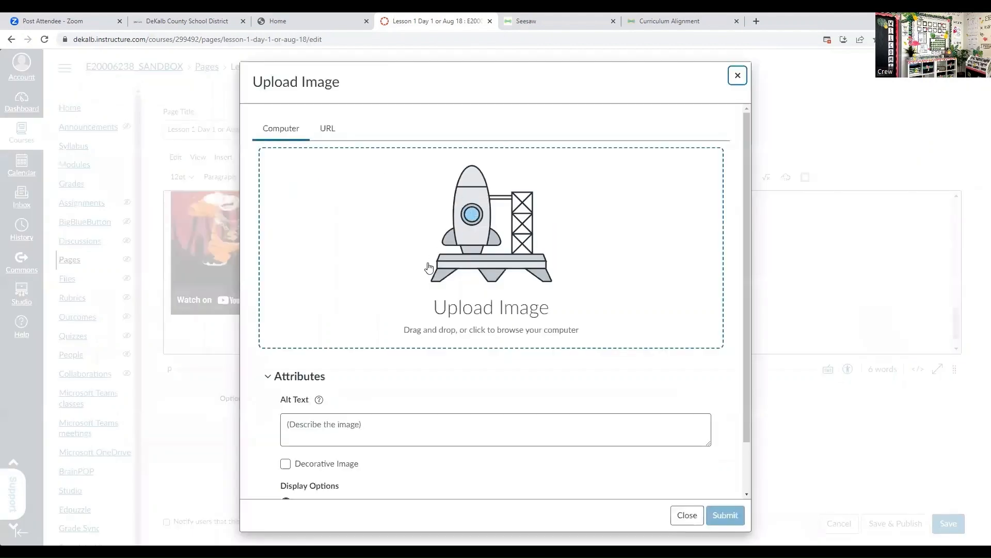
pyautogui.click(425, 320)
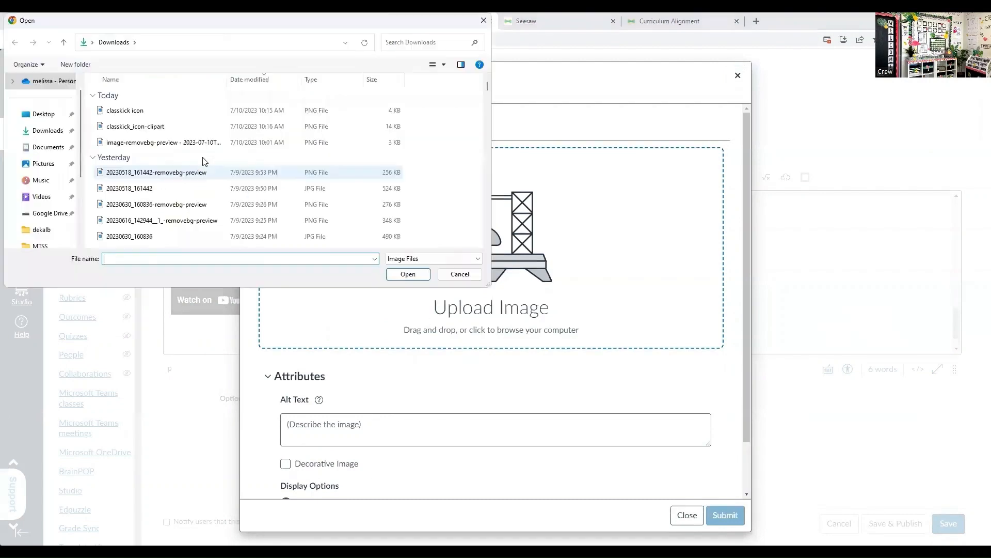
pyautogui.click(149, 116)
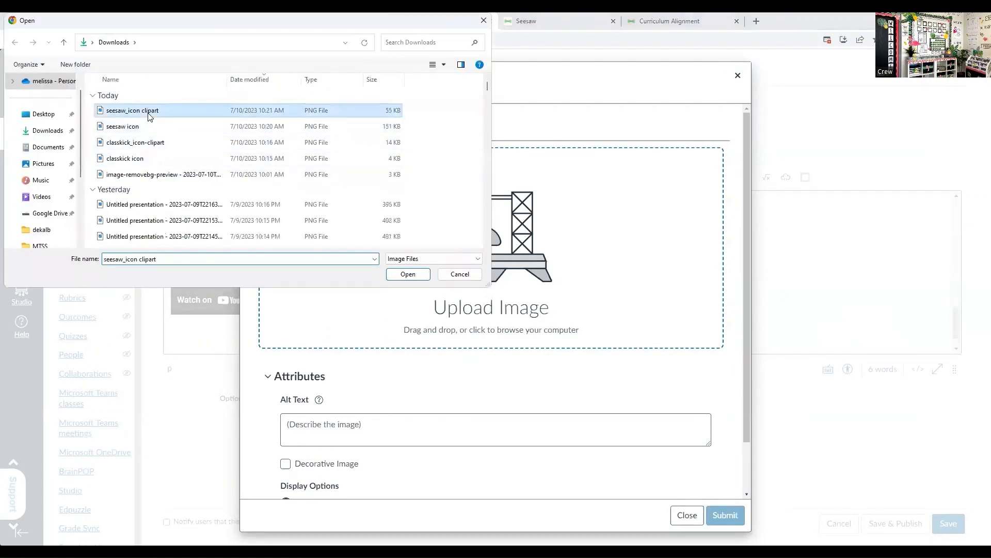
pyautogui.click(399, 276)
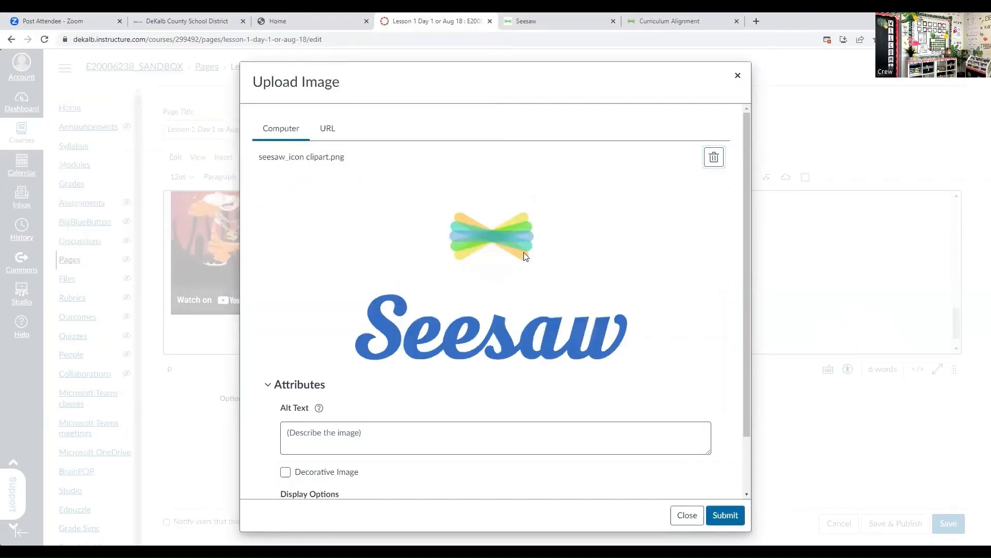
pyautogui.click(715, 510)
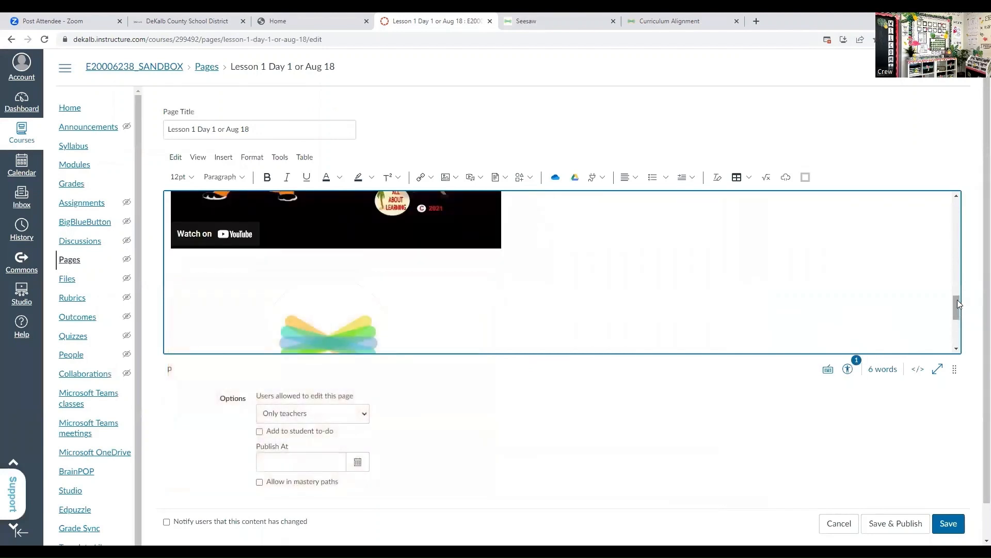
# - Shrink the Seesaw image in the page body to about a quarter of its width
pyautogui.moveTo(958, 303); pyautogui.dragTo(956, 313)
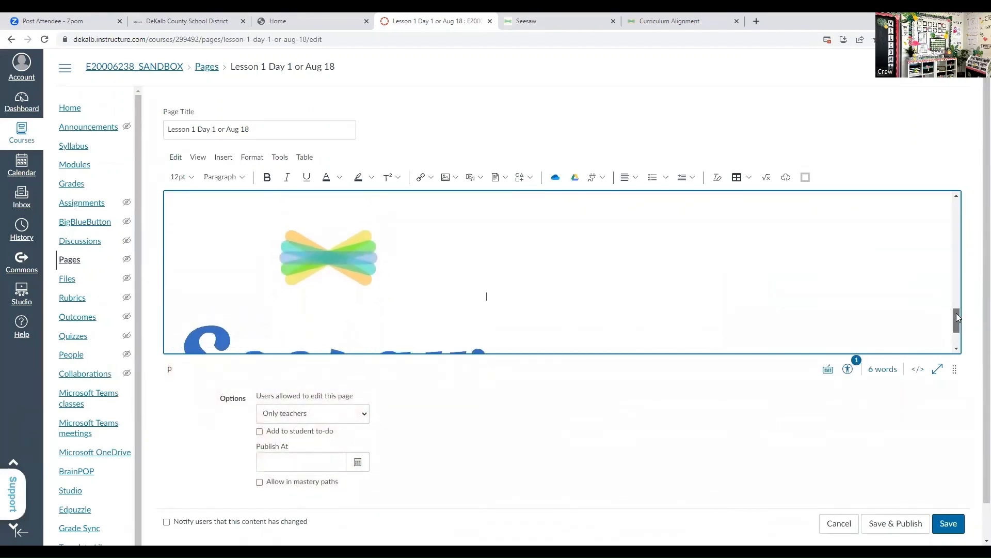
pyautogui.click(405, 263)
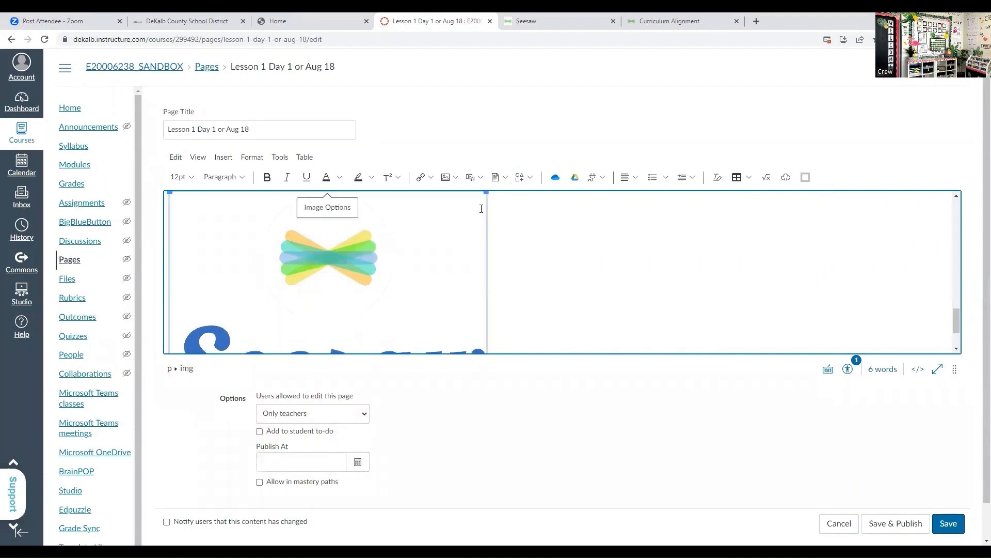
pyautogui.moveTo(487, 195); pyautogui.dragTo(255, 259)
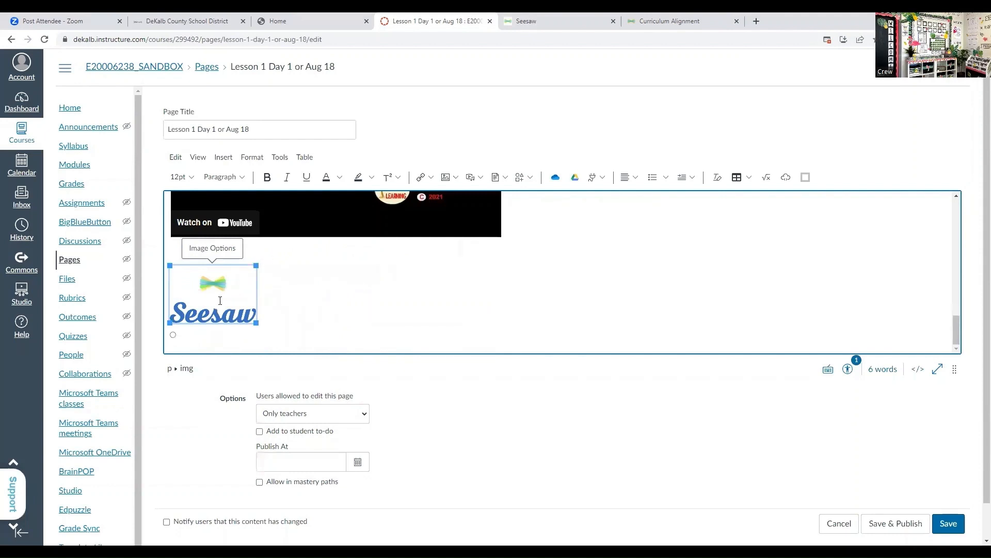
# - Link the Seesaw image to the copied student activity address and tidy the start of the pasted link
pyautogui.click(431, 178)
pyautogui.click(433, 200)
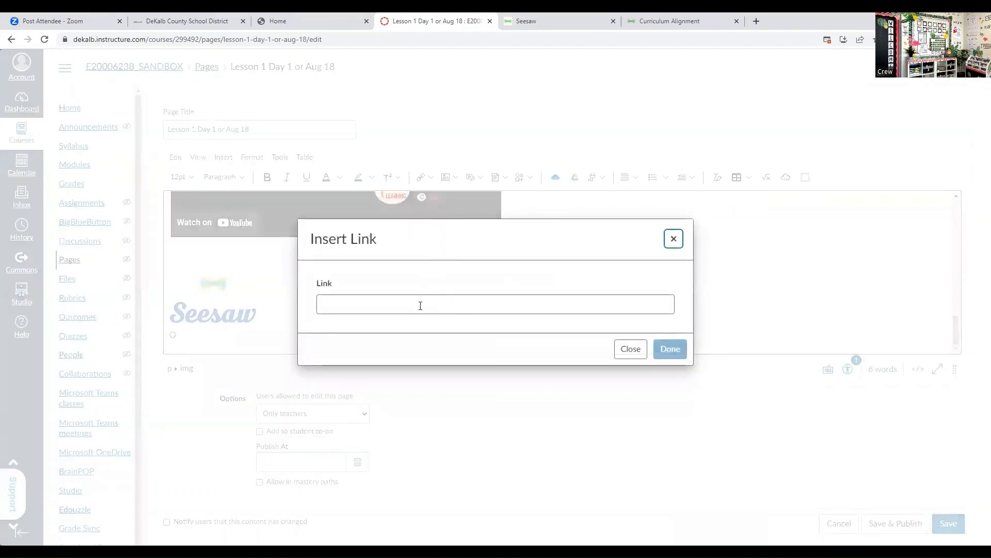
pyautogui.click(420, 306)
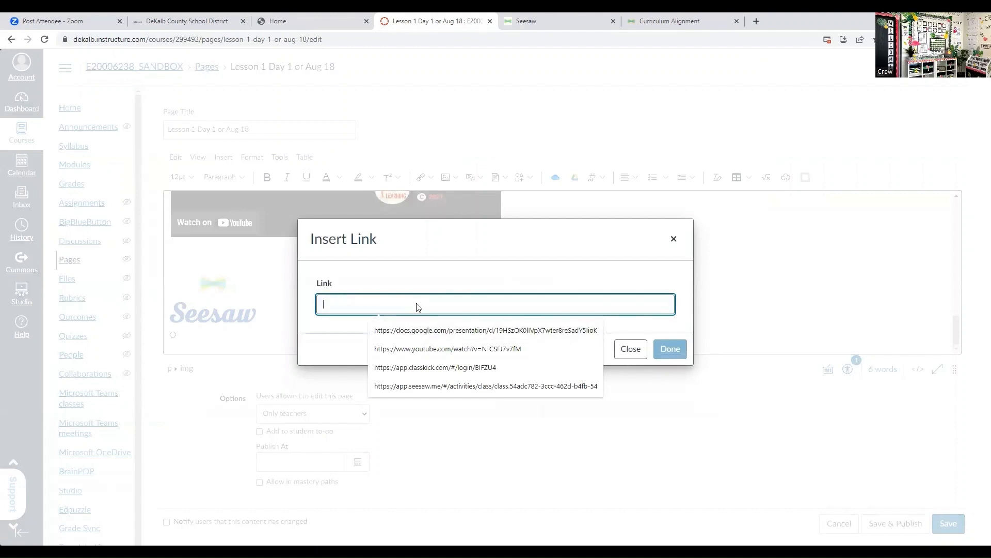
pyautogui.rightClick(417, 304)
pyautogui.click(448, 386)
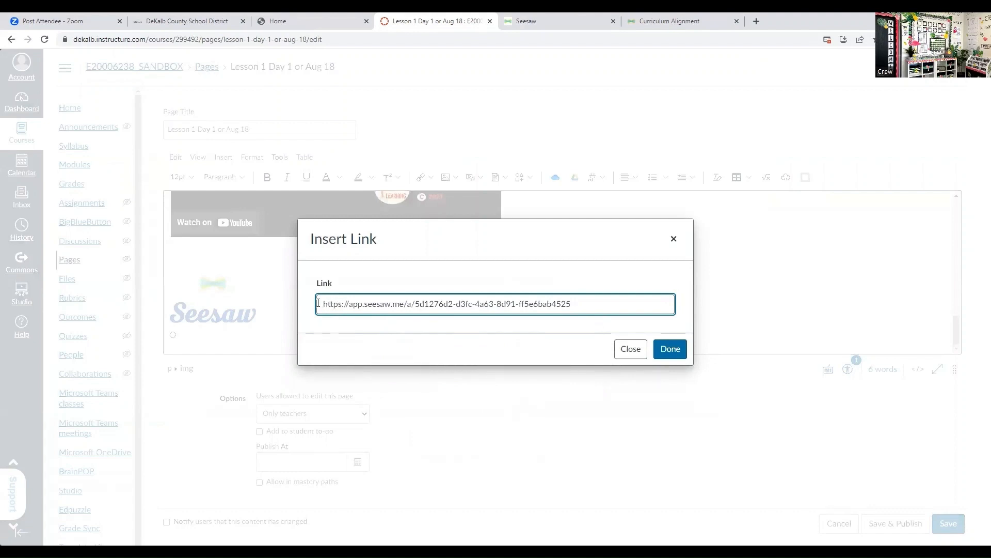
pyautogui.moveTo(319, 303); pyautogui.dragTo(336, 304)
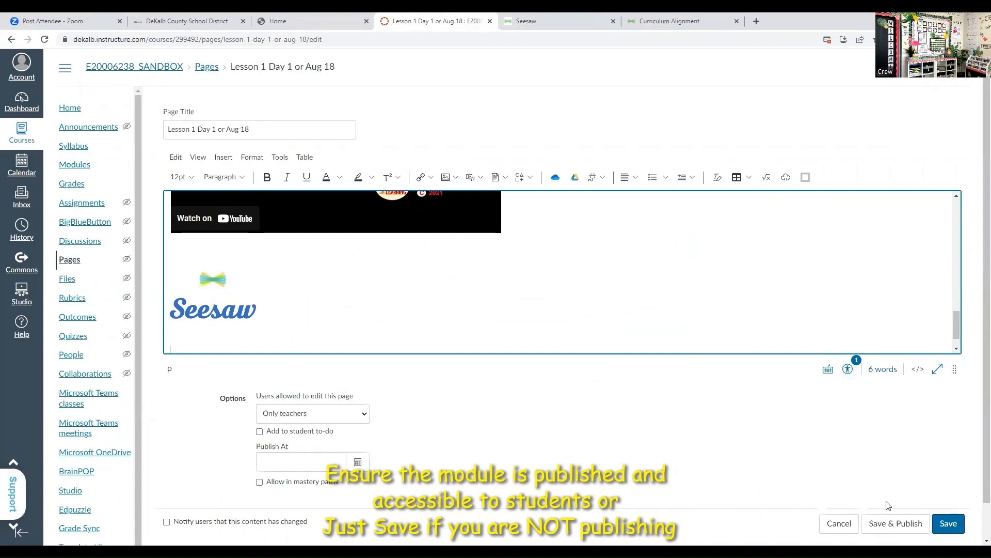
# - Save the lesson page without publishing it and accept the upload warning
pyautogui.scroll(-1, 950, 493)
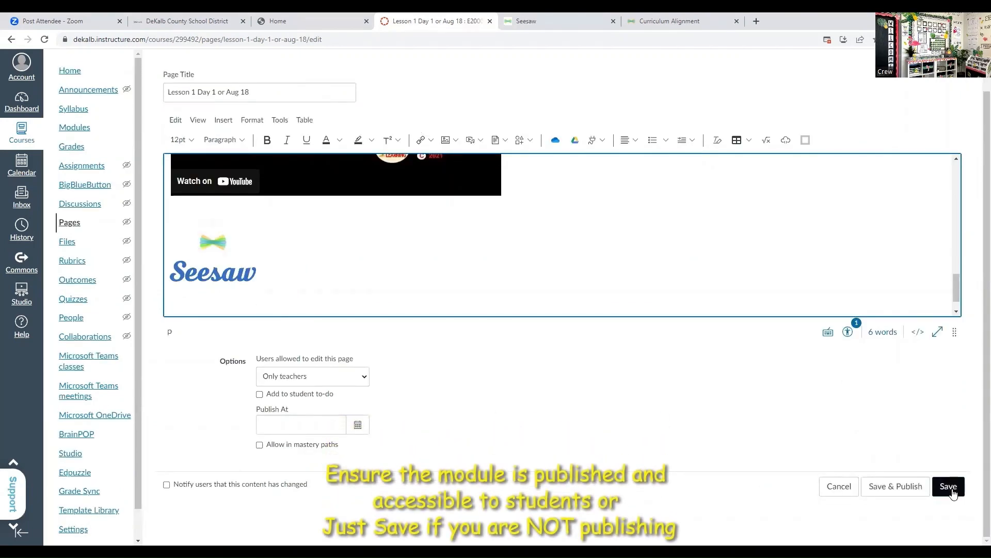
pyautogui.click(954, 495)
pyautogui.click(954, 494)
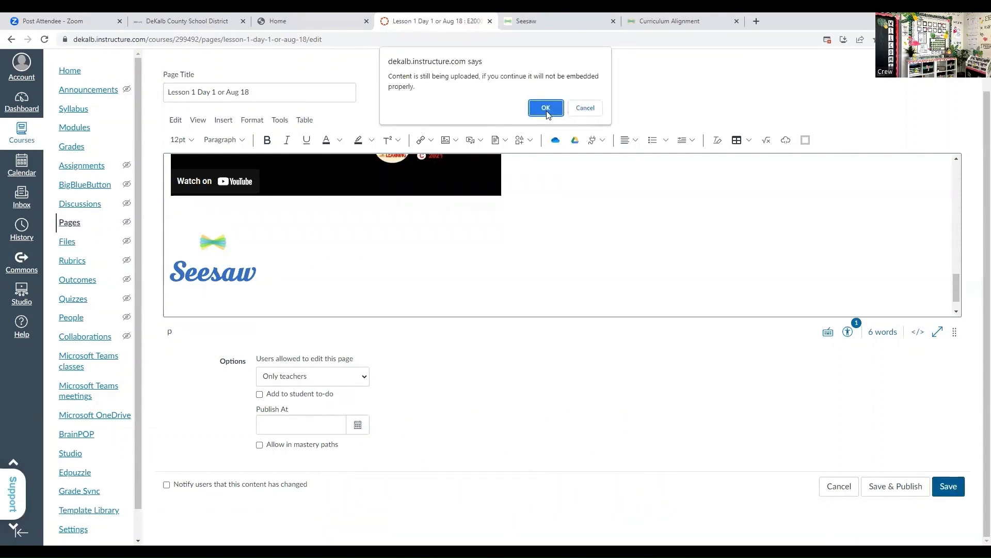
pyautogui.click(546, 110)
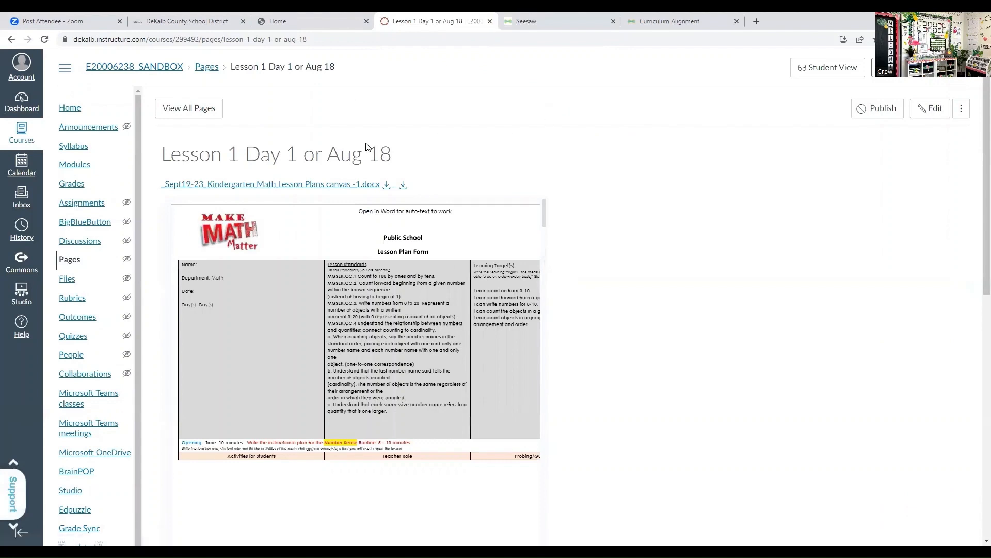
# - Open the Lesson 1 Day 1 or Aug 18 page from the K Math Unit 1 module and follow the lesson plan's Arrange counters link
pyautogui.click(88, 166)
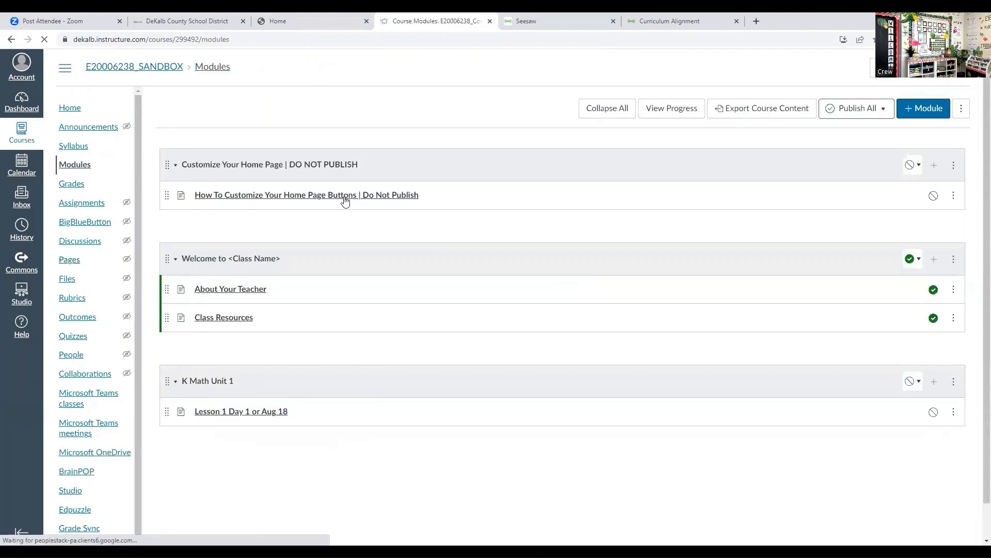
pyautogui.click(254, 415)
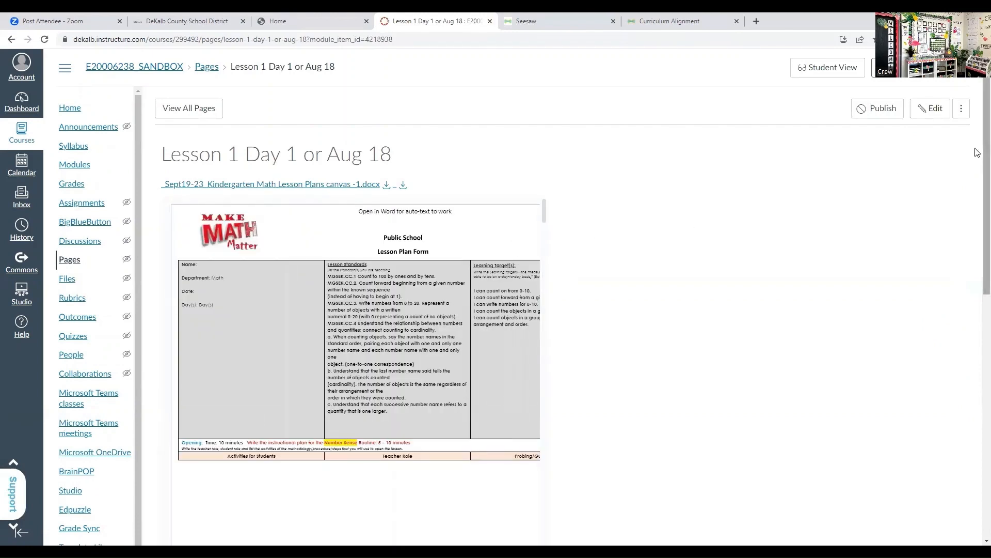
pyautogui.scroll(-3, 977, 154)
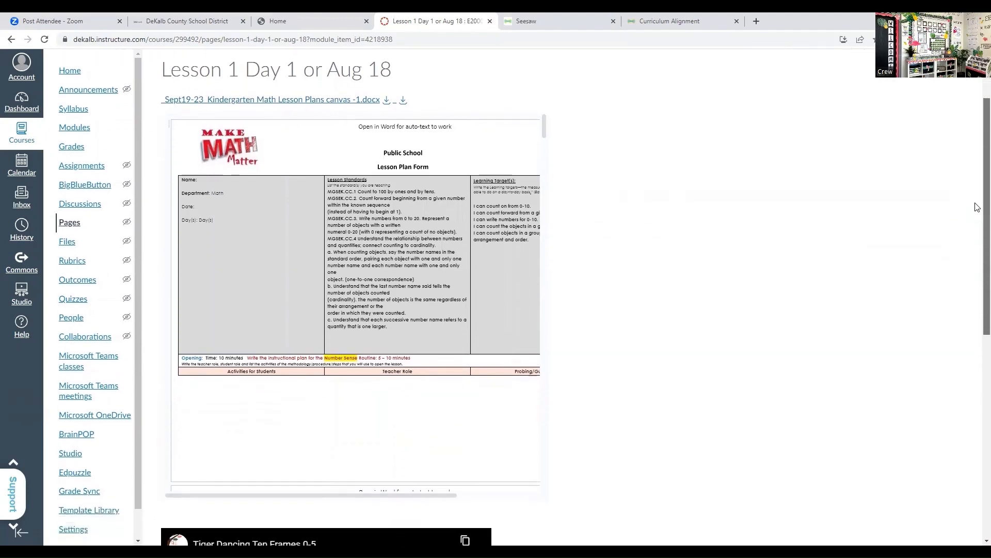
pyautogui.moveTo(543, 65); pyautogui.dragTo(557, 124)
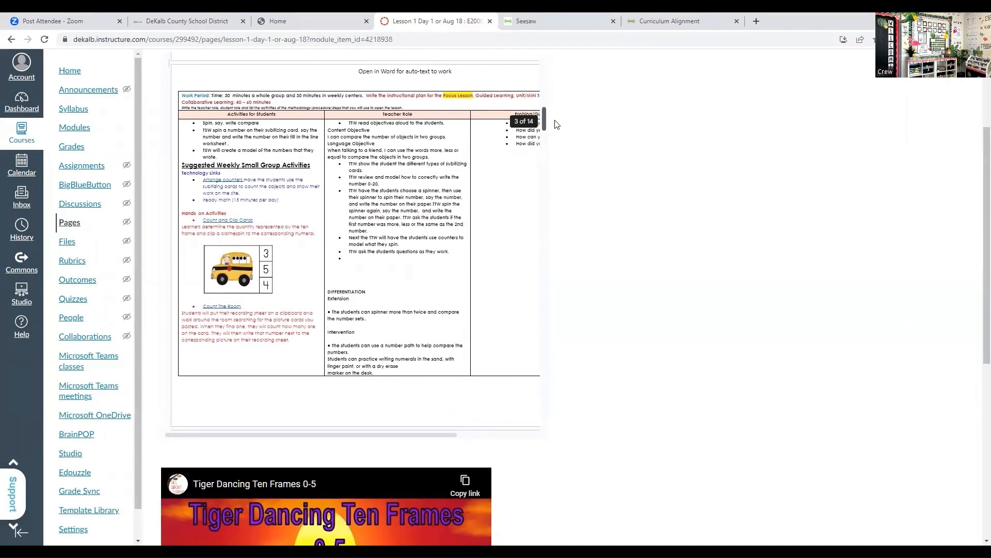
pyautogui.scroll(-2, 556, 124)
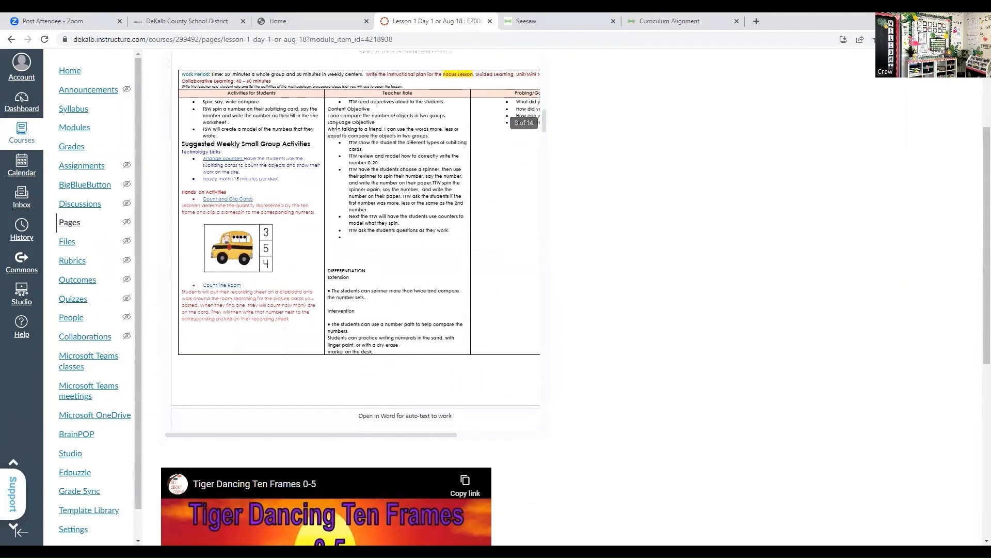
pyautogui.moveTo(209, 159)
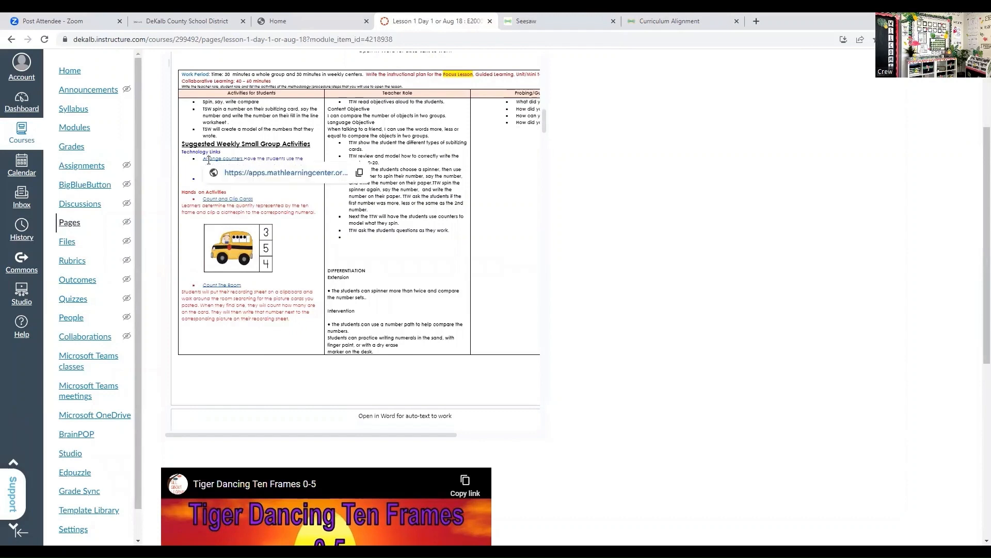
pyautogui.click(247, 174)
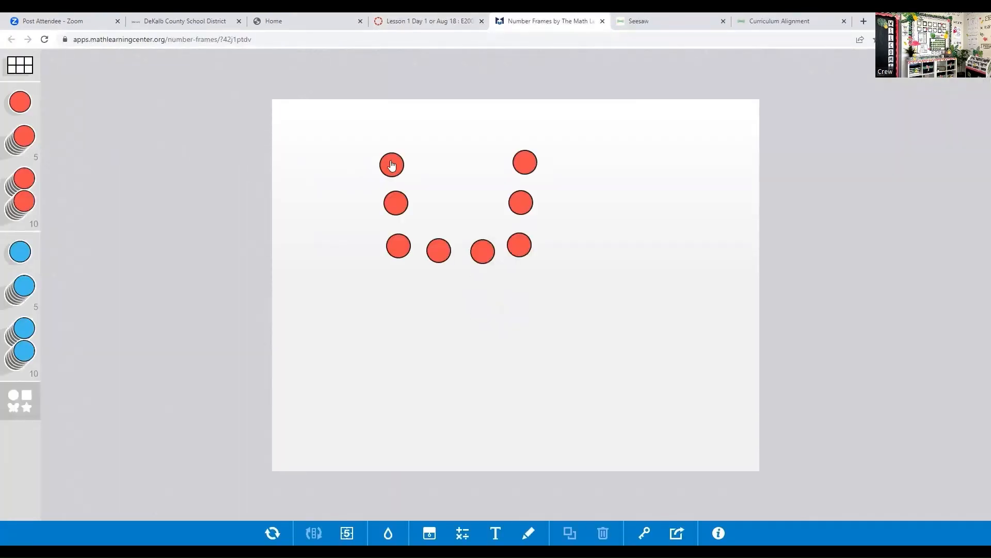
# - Line up all the red counters in one row near the board's upper edge and place two blue counters beneath them
pyautogui.moveTo(393, 166); pyautogui.dragTo(306, 127)
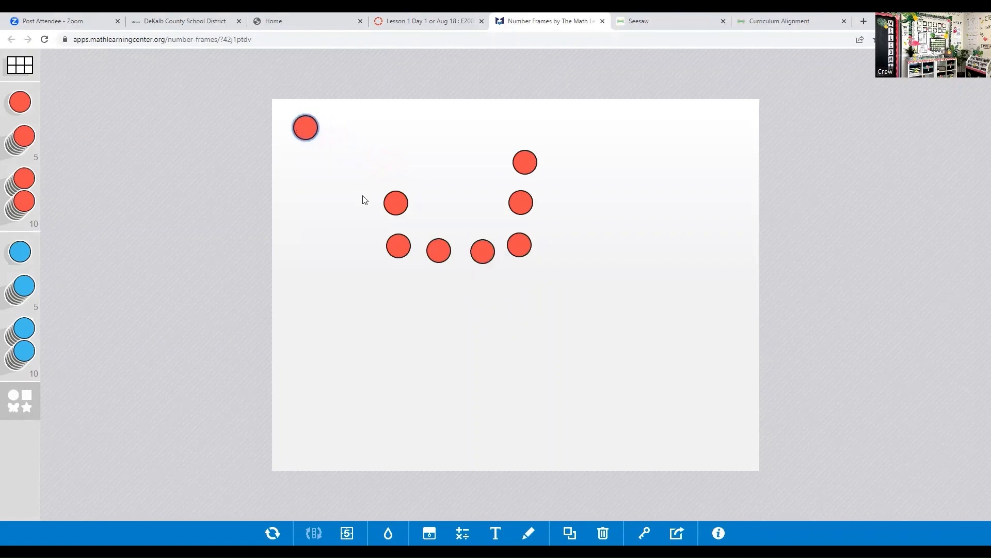
pyautogui.moveTo(397, 202); pyautogui.dragTo(362, 131)
pyautogui.moveTo(398, 241); pyautogui.dragTo(401, 126)
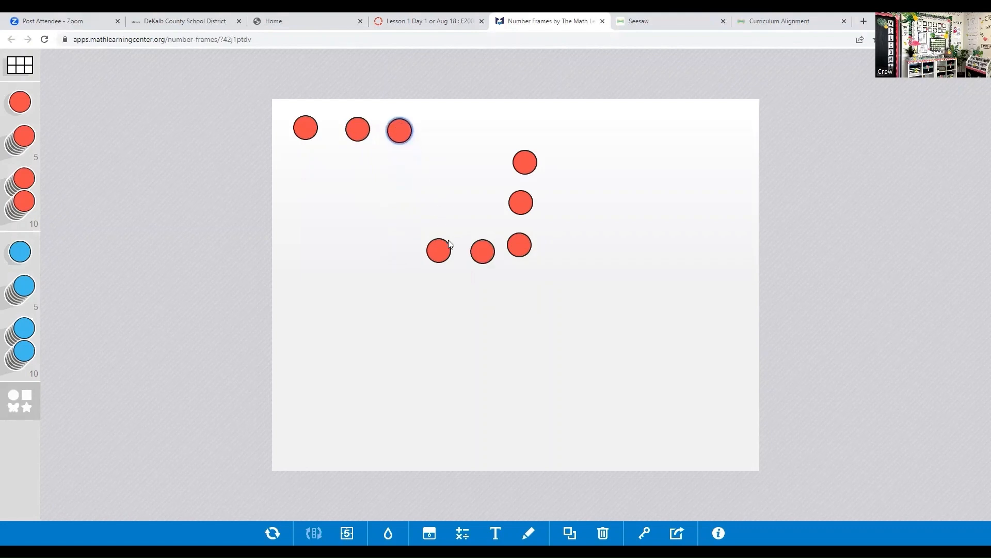
pyautogui.moveTo(448, 253); pyautogui.dragTo(456, 130)
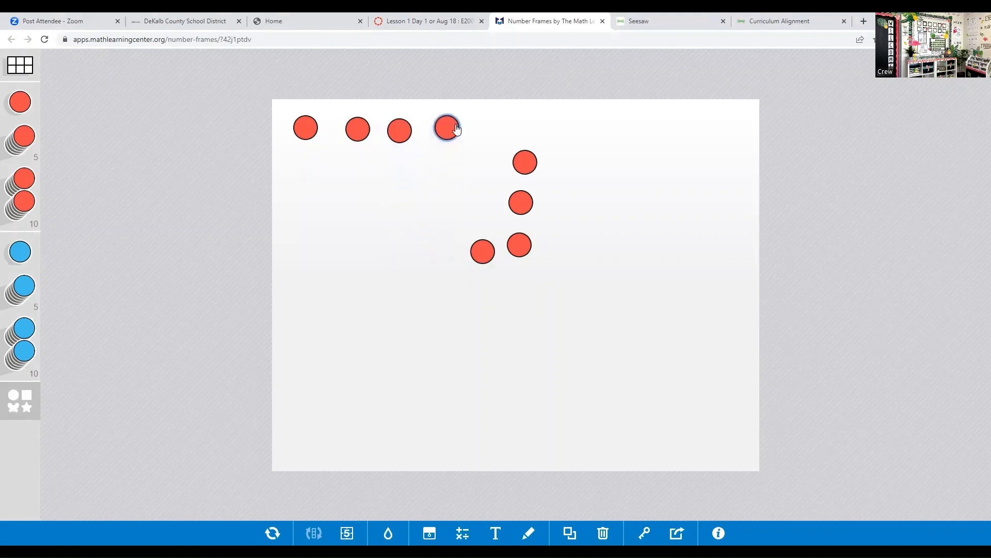
pyautogui.moveTo(482, 245); pyautogui.dragTo(487, 123)
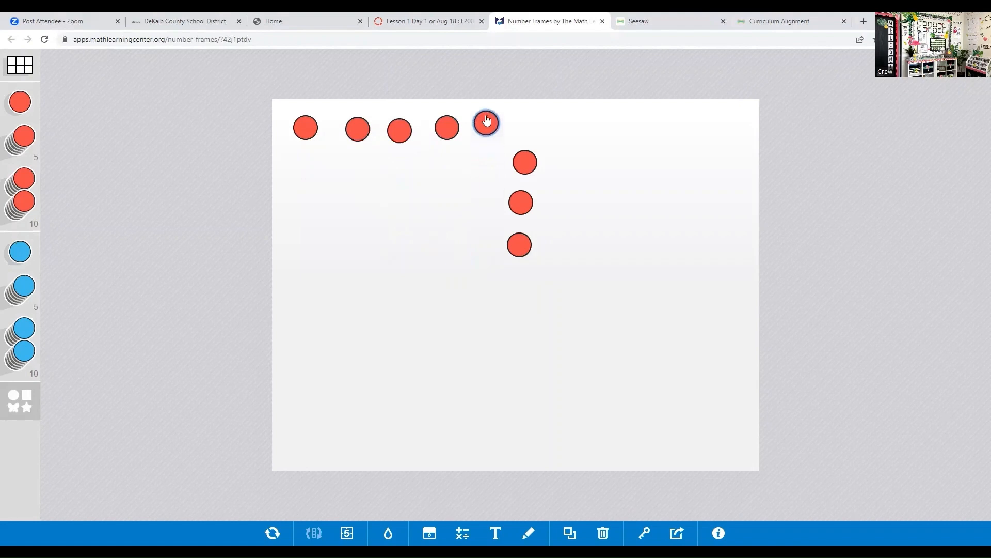
pyautogui.moveTo(527, 170); pyautogui.dragTo(523, 127)
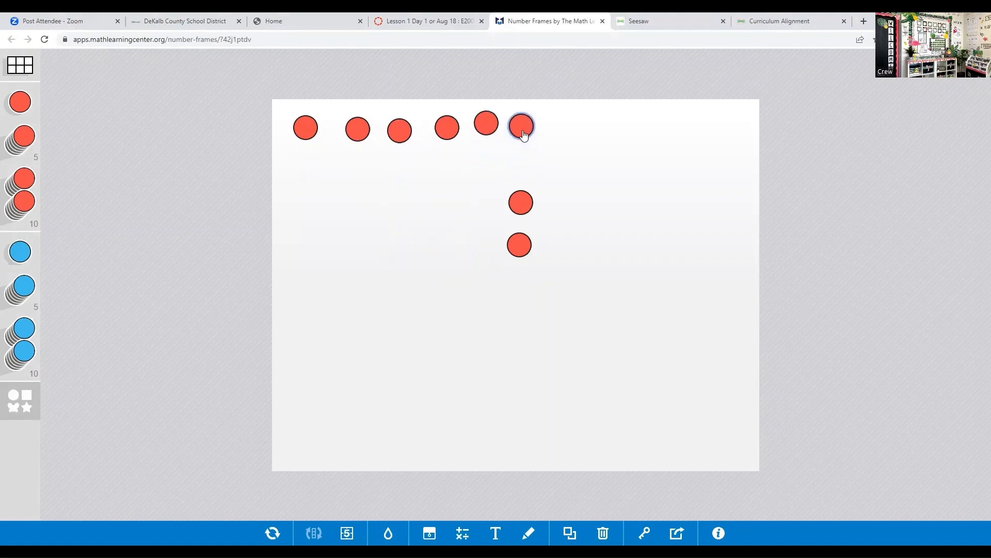
pyautogui.moveTo(521, 201); pyautogui.dragTo(556, 126)
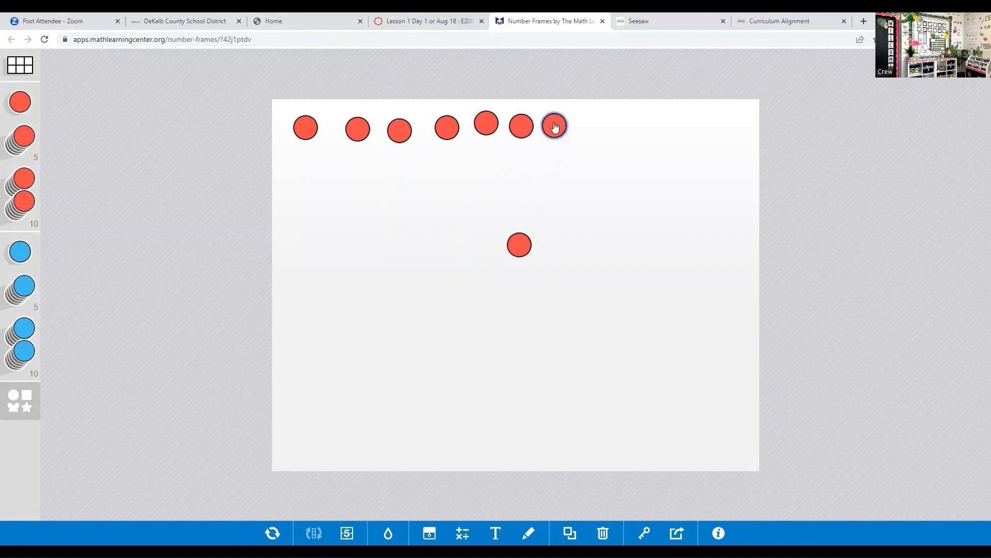
pyautogui.moveTo(527, 246); pyautogui.dragTo(595, 124)
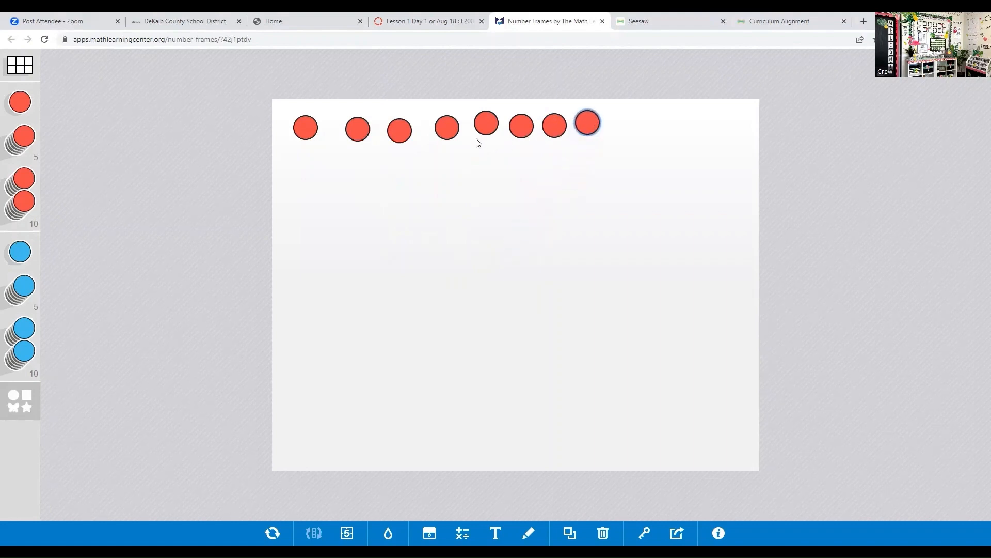
pyautogui.moveTo(20, 252); pyautogui.dragTo(340, 188)
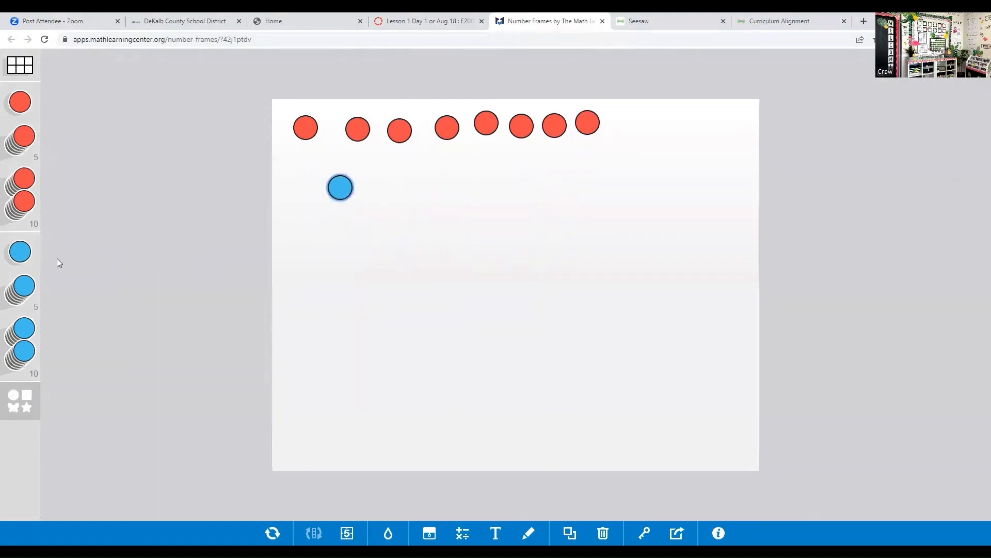
pyautogui.moveTo(23, 253); pyautogui.dragTo(376, 187)
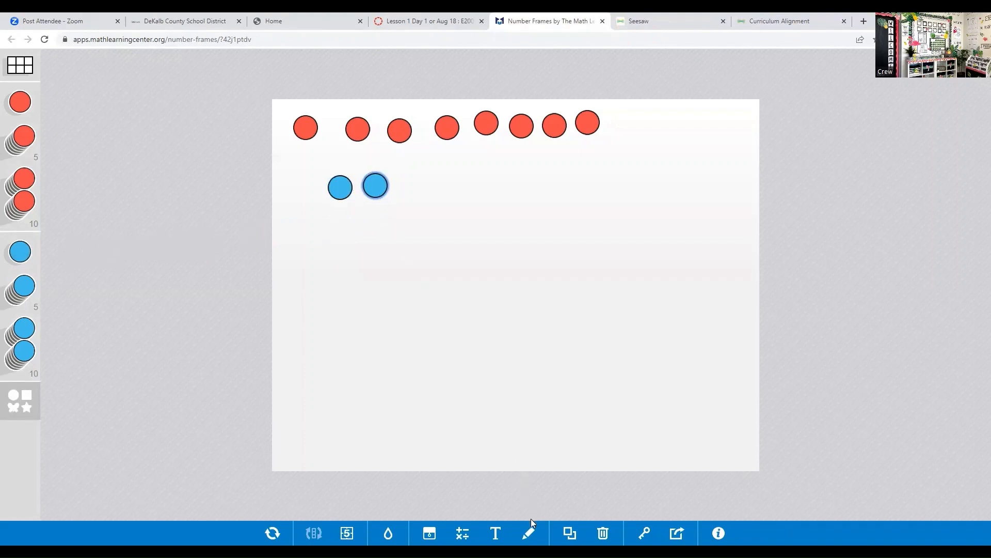
# - Add the text equation 8+2=10 to the Number Frames board
pyautogui.click(495, 533)
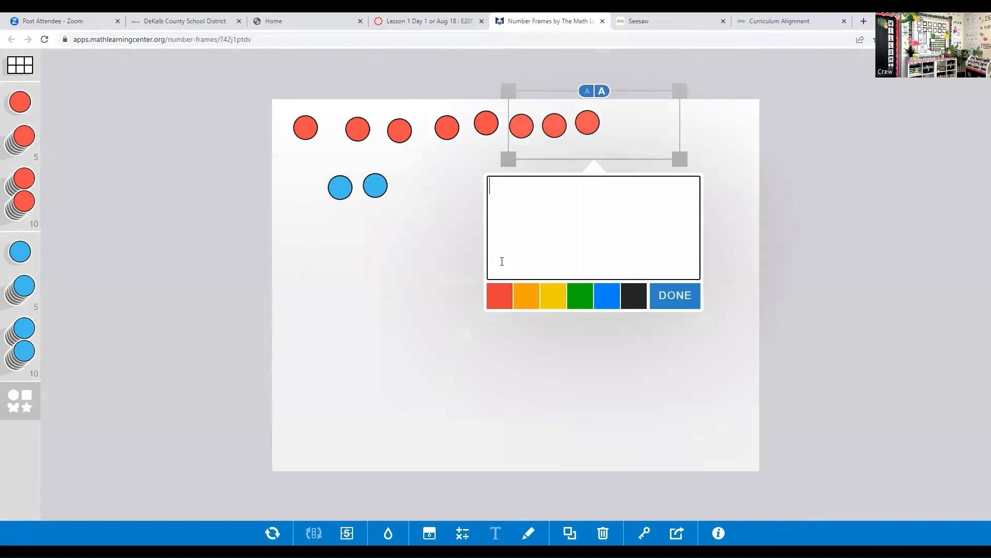
pyautogui.write('8+2=10')
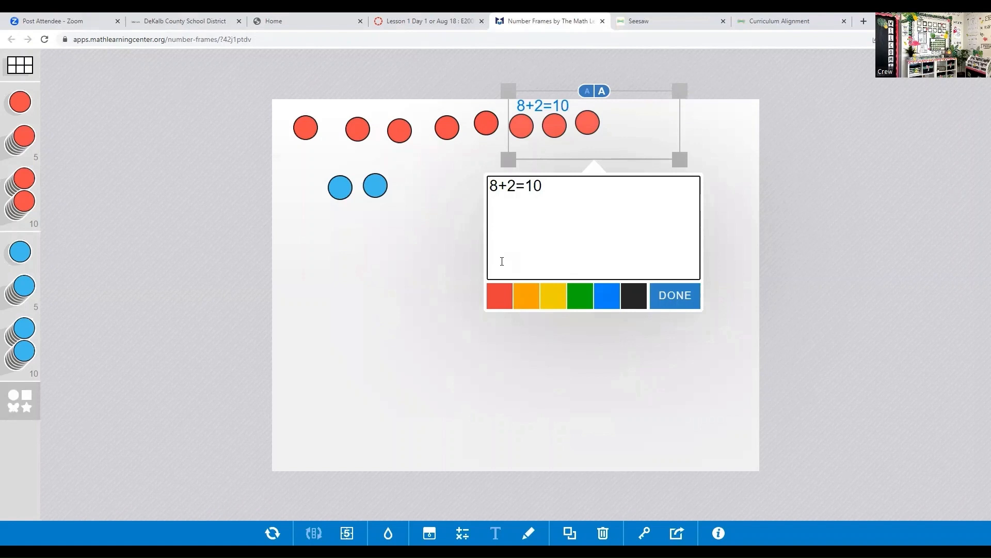
pyautogui.click(694, 306)
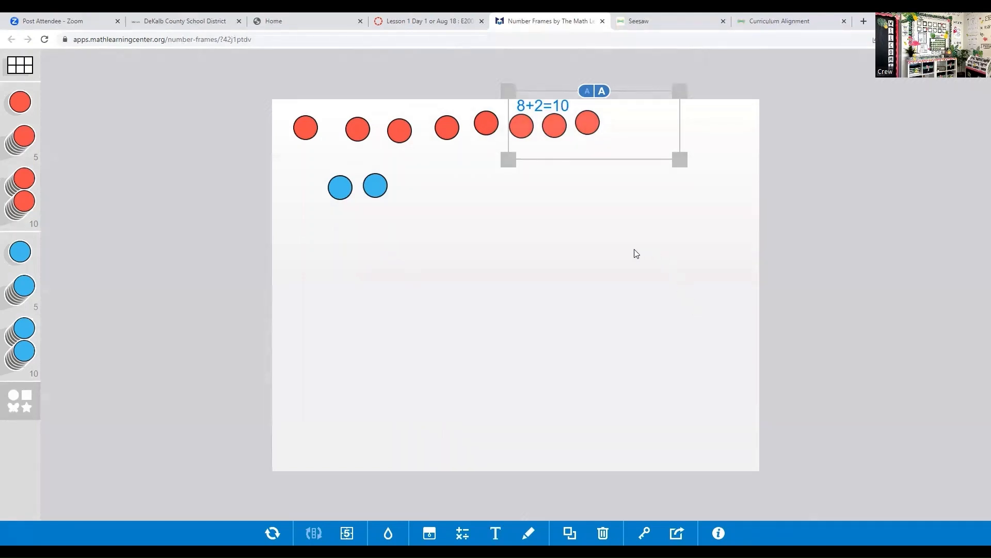
pyautogui.click(617, 249)
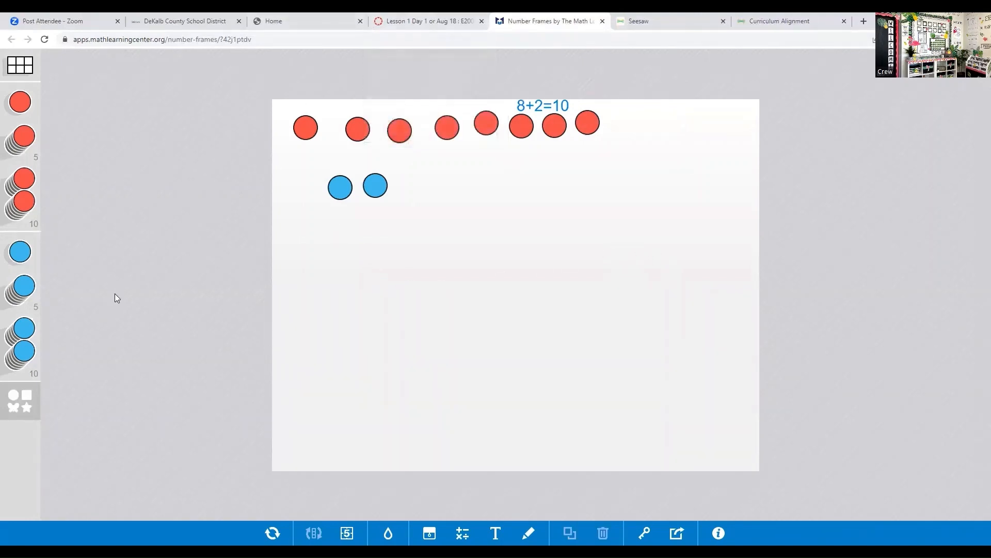
# - Change the red counter shape to a frog and place two red frogs below the blue counters
pyautogui.click(17, 404)
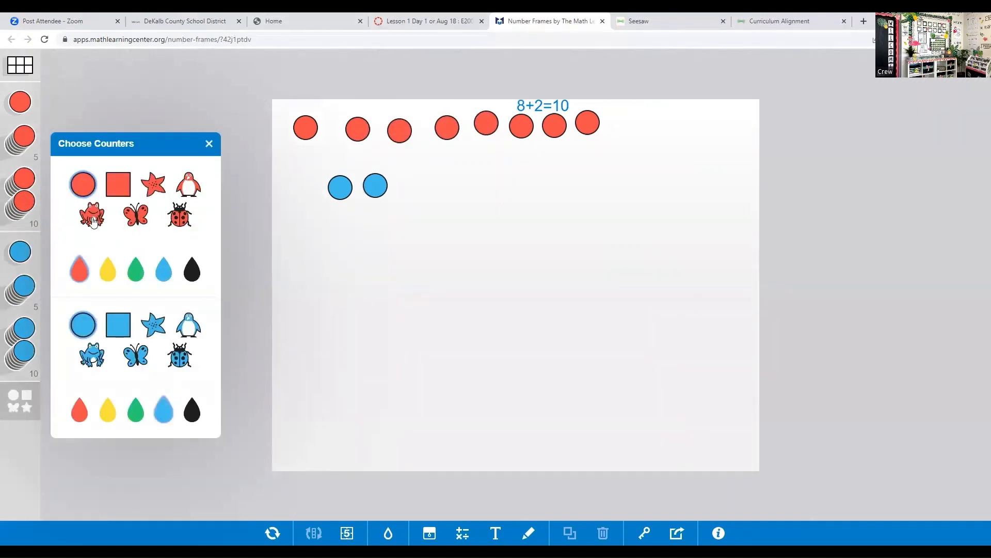
pyautogui.click(98, 219)
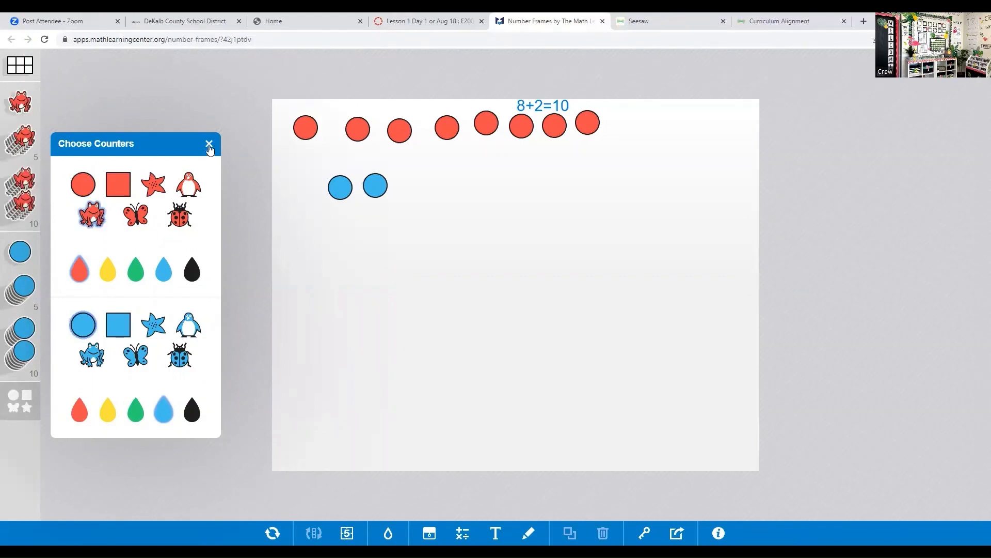
pyautogui.click(209, 144)
pyautogui.moveTo(21, 103); pyautogui.dragTo(311, 284)
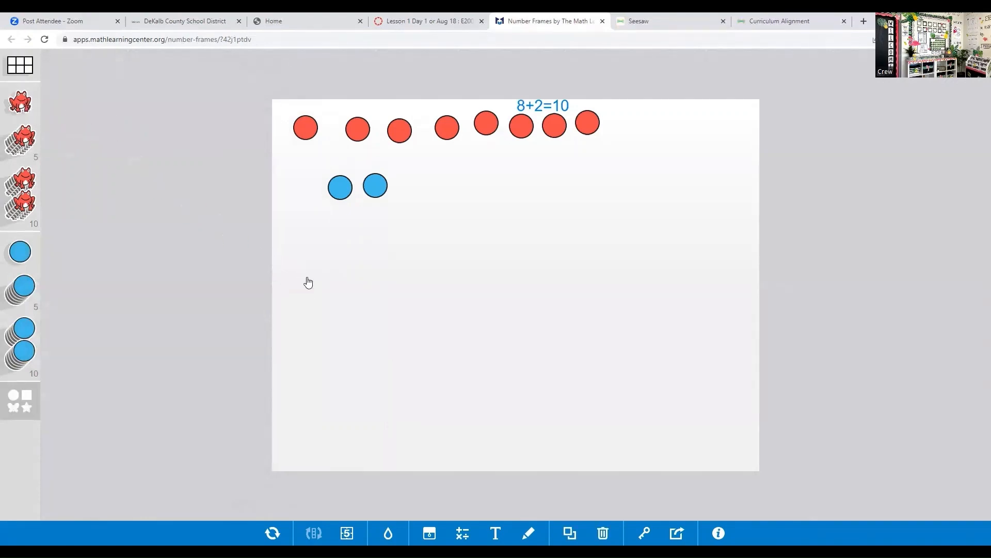
pyautogui.moveTo(23, 109); pyautogui.dragTo(347, 282)
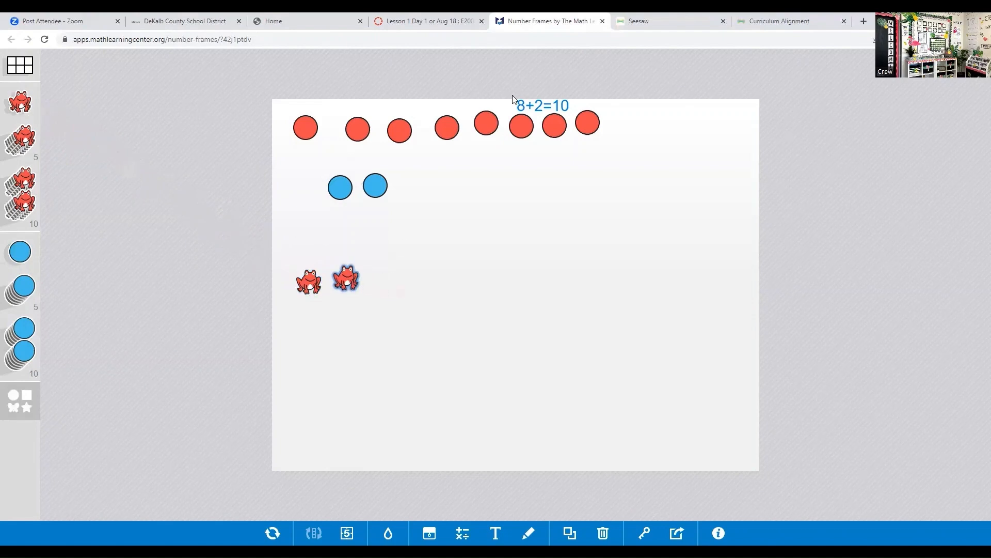
# - Close Number Frames, play the embedded Tiger Dancing Ten Frames 0-5 video on the Canvas lesson page, skip to about 1:06 and pause it
pyautogui.click(602, 22)
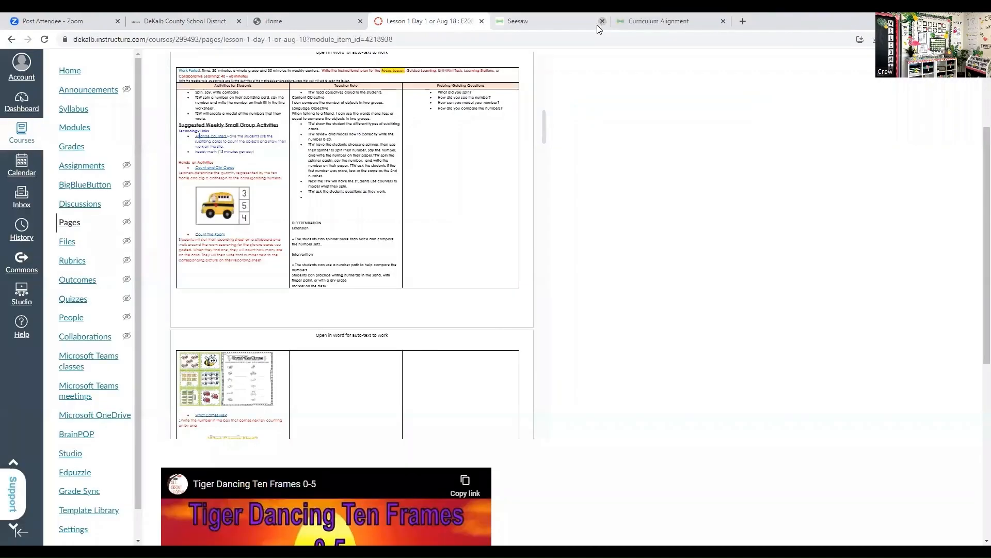
pyautogui.moveTo(543, 132); pyautogui.dragTo(580, 454)
pyautogui.moveTo(975, 268); pyautogui.dragTo(974, 407)
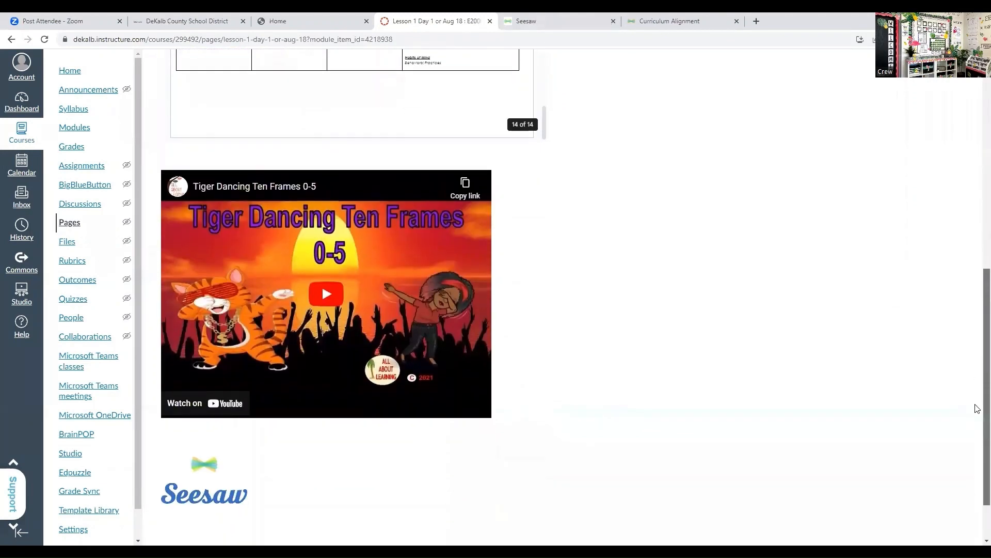
pyautogui.click(331, 298)
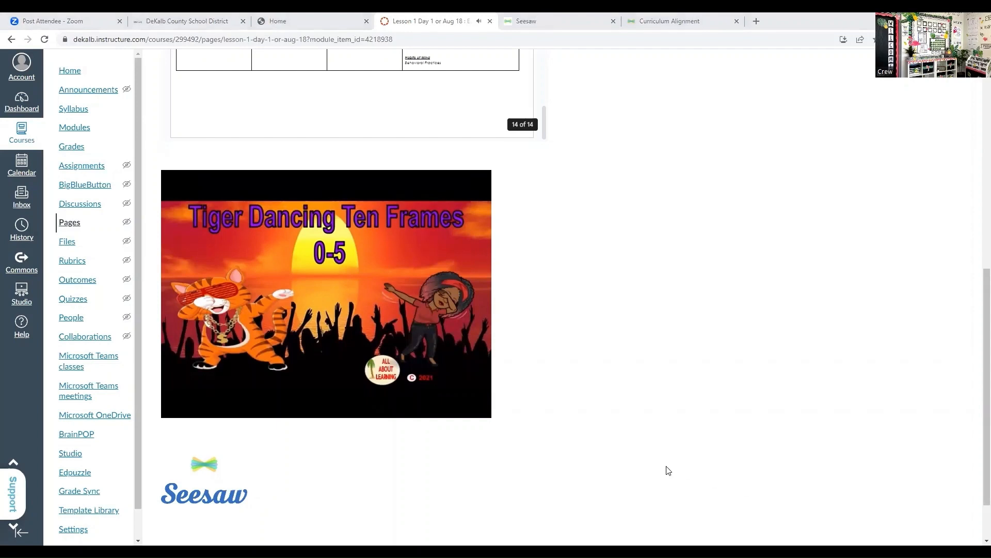
pyautogui.moveTo(324, 348)
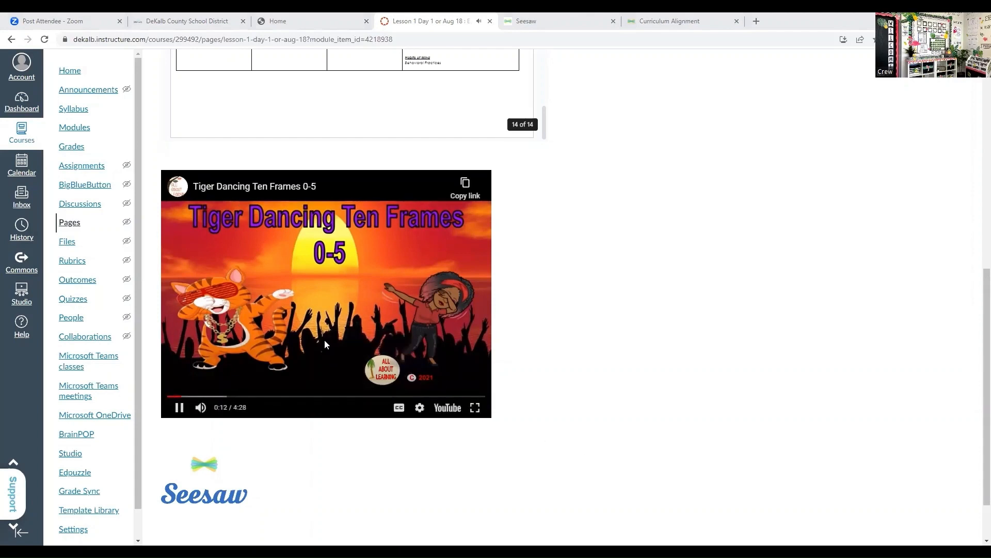
pyautogui.click(247, 397)
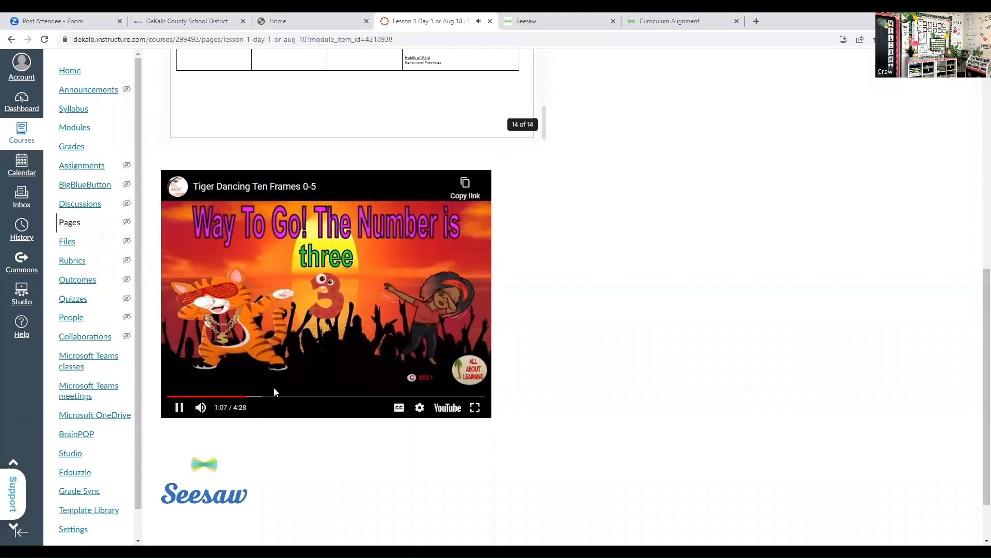
pyautogui.click(180, 408)
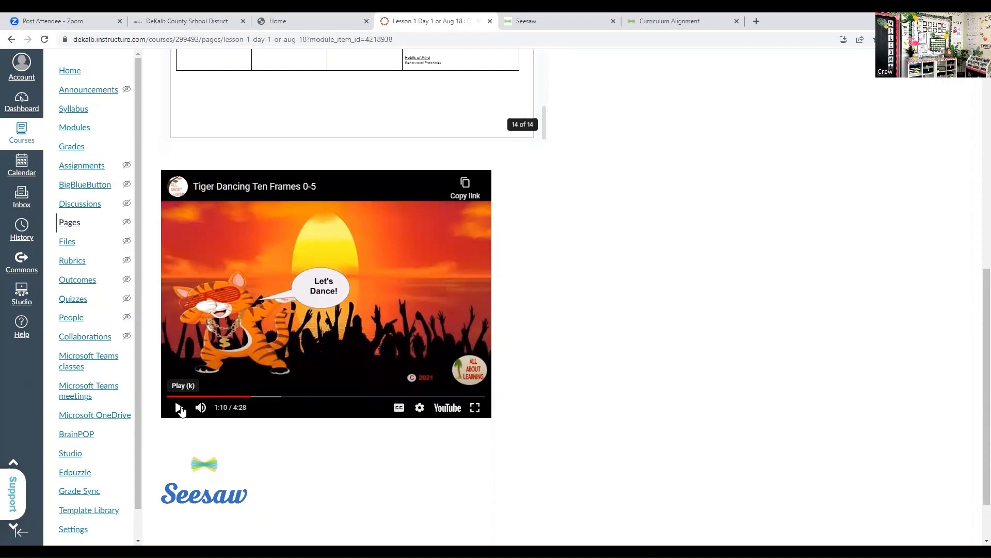
# - Follow the linked Seesaw icon to the 10 Little Ducks Counting activity and start a response as Sample Student
pyautogui.scroll(-1, 977, 371)
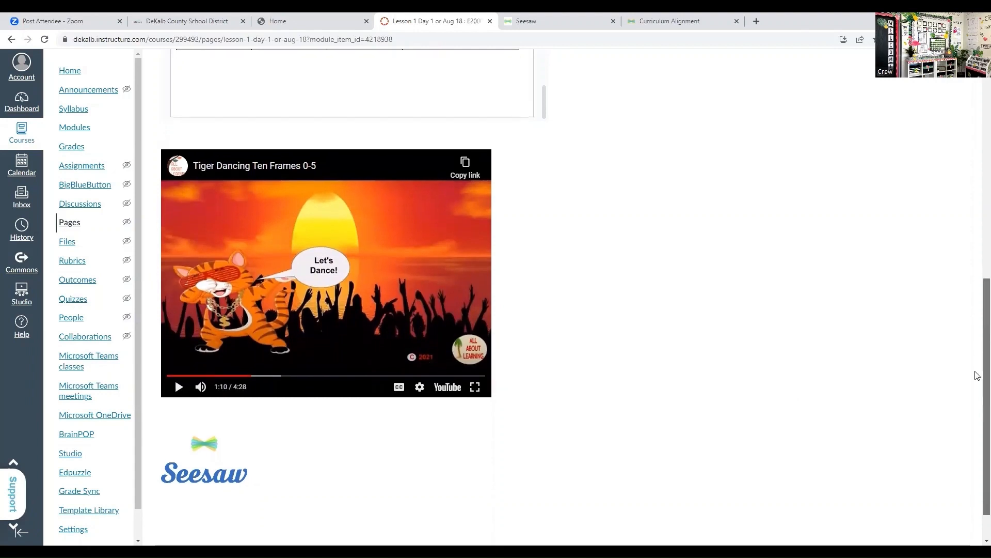
pyautogui.scroll(-2, 977, 382)
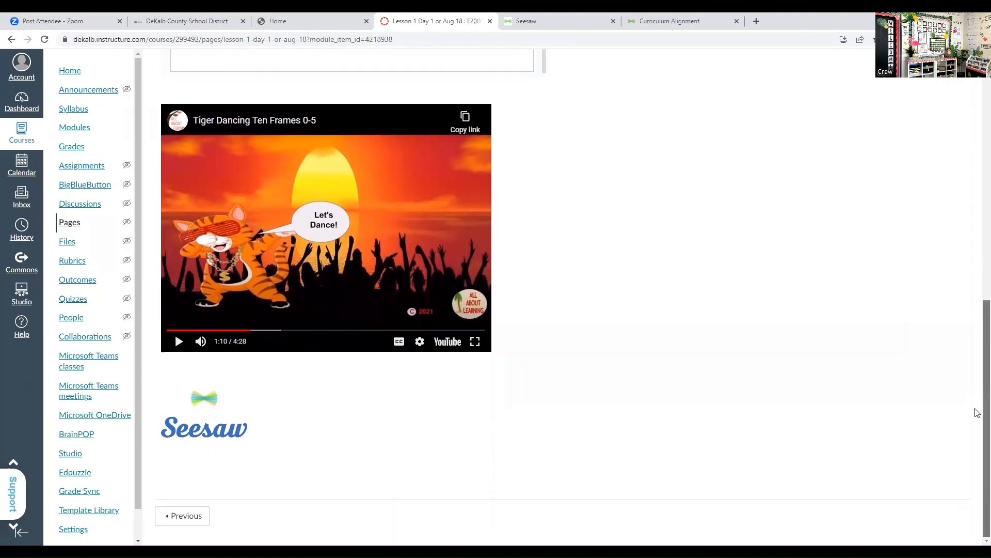
pyautogui.click(203, 423)
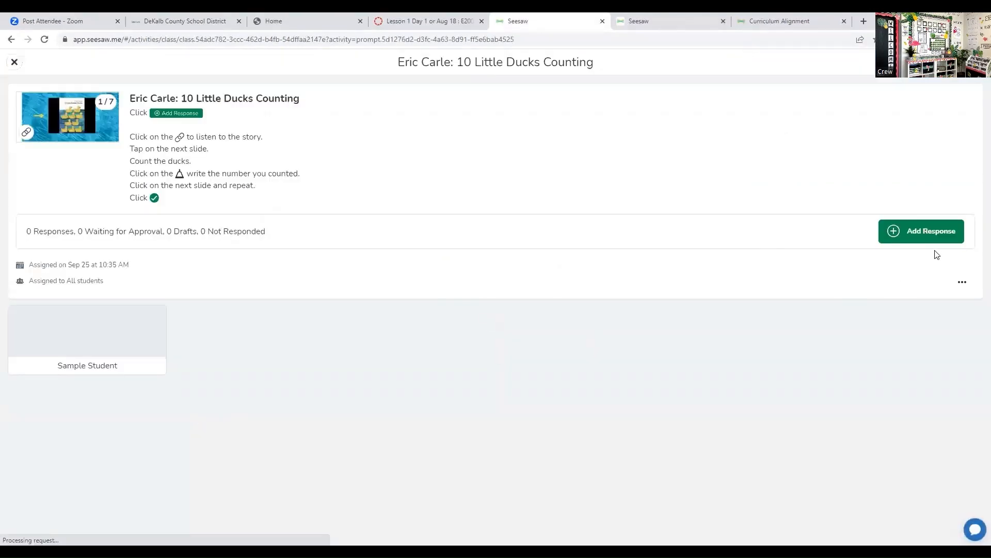
pyautogui.click(934, 235)
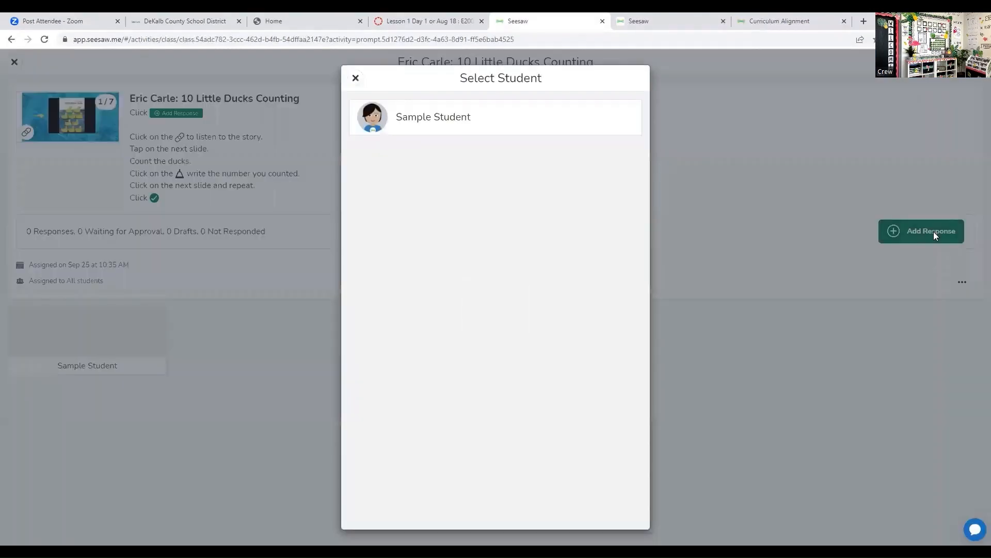
pyautogui.click(424, 119)
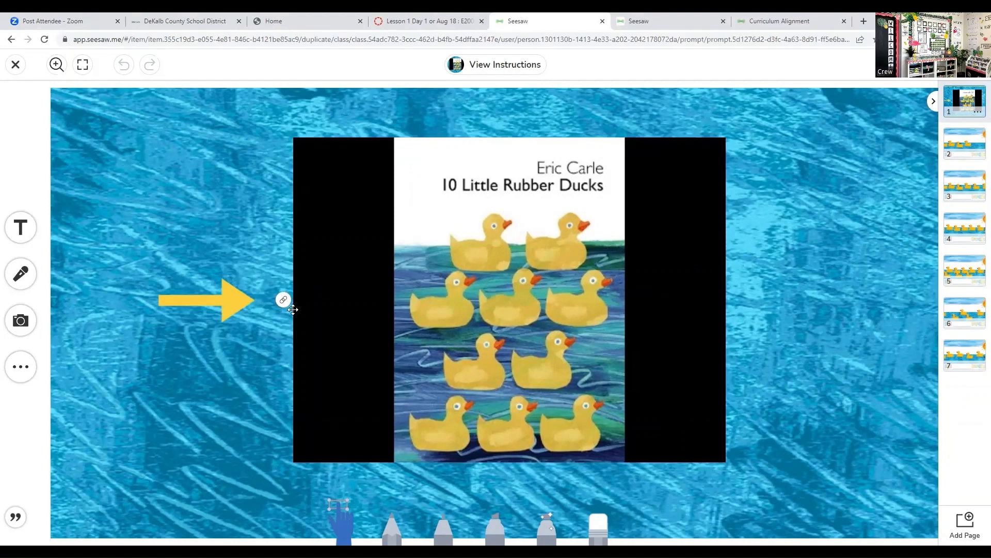
# - Follow the book cover's link to the 10 Little Rubber Ducks video on YouTube, pause it and return to the Seesaw activity
pyautogui.click(259, 308)
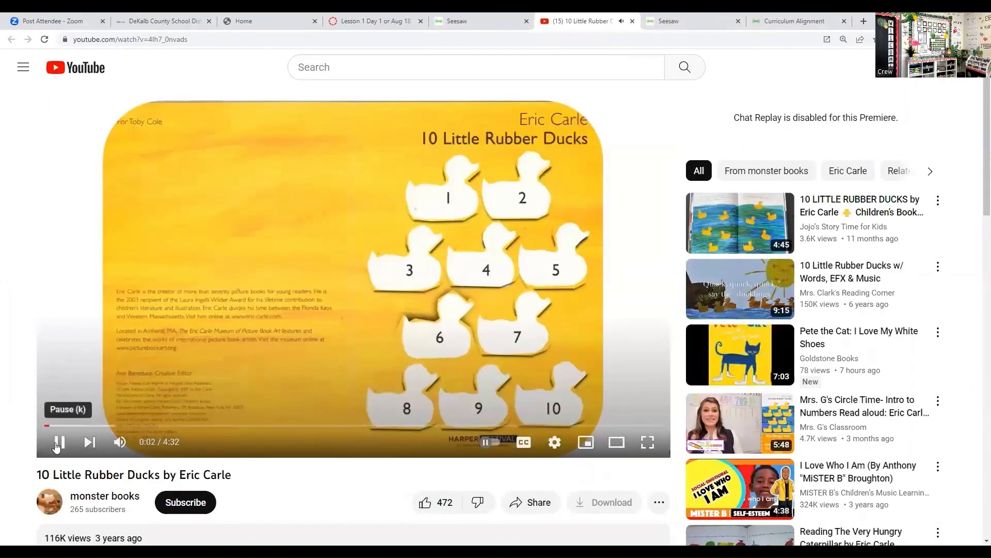
pyautogui.click(57, 443)
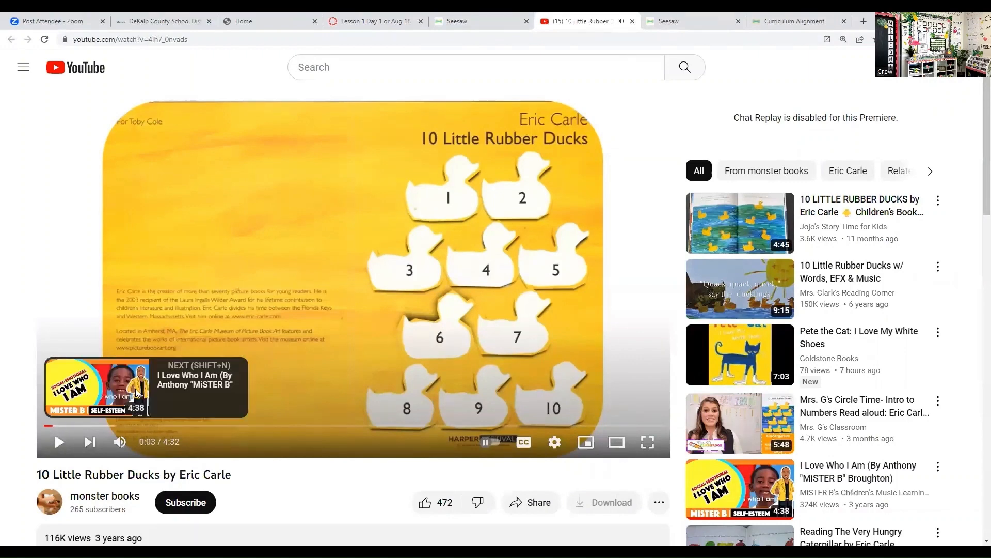
pyautogui.click(454, 22)
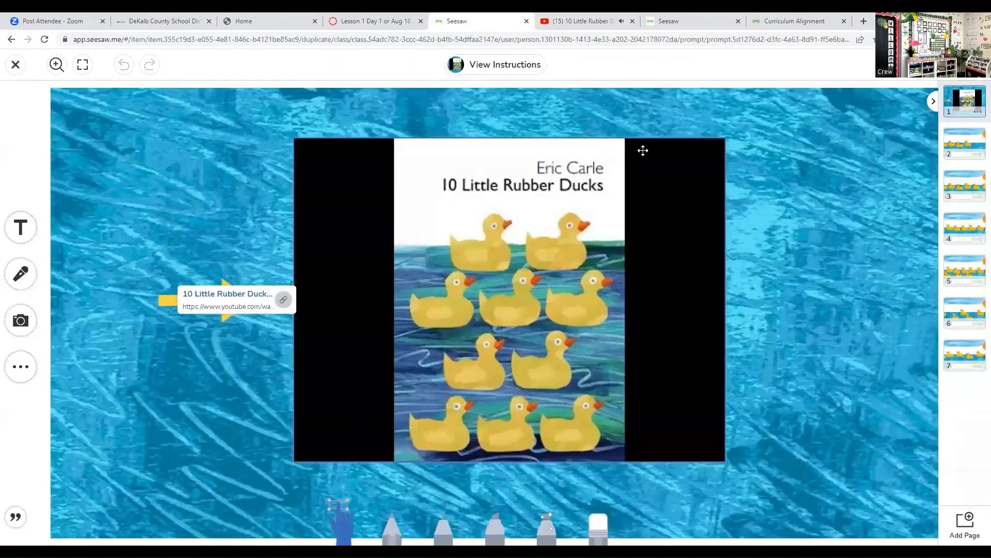
# - Open page 2 of the activity and handwrite a 4 with the pencil on the blank line between I SEE and DUCKS
pyautogui.click(963, 146)
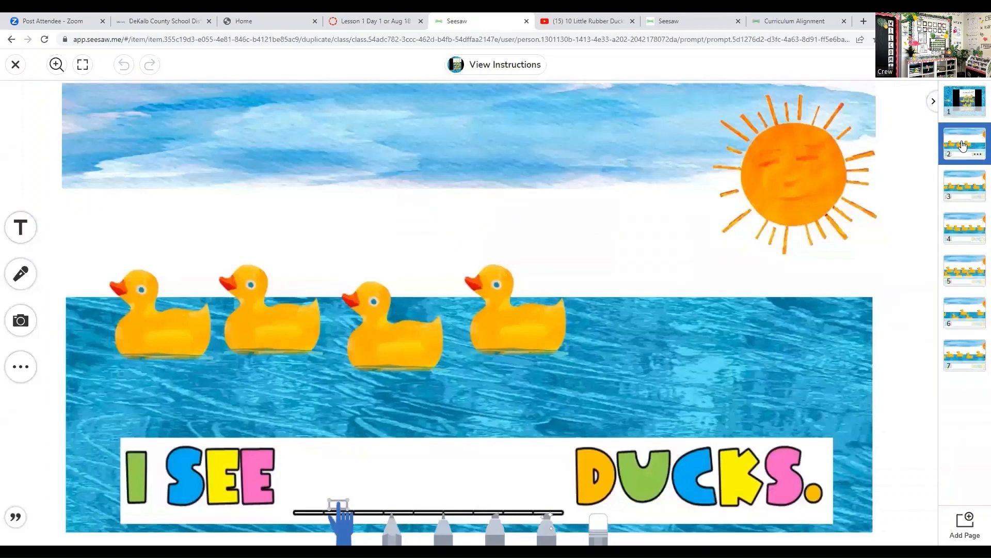
pyautogui.click(392, 526)
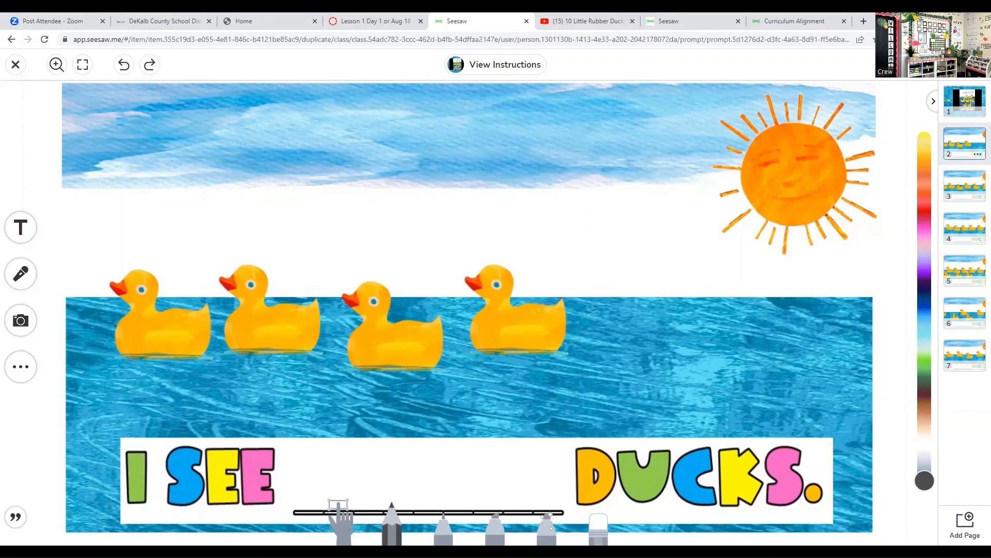
pyautogui.click(340, 522)
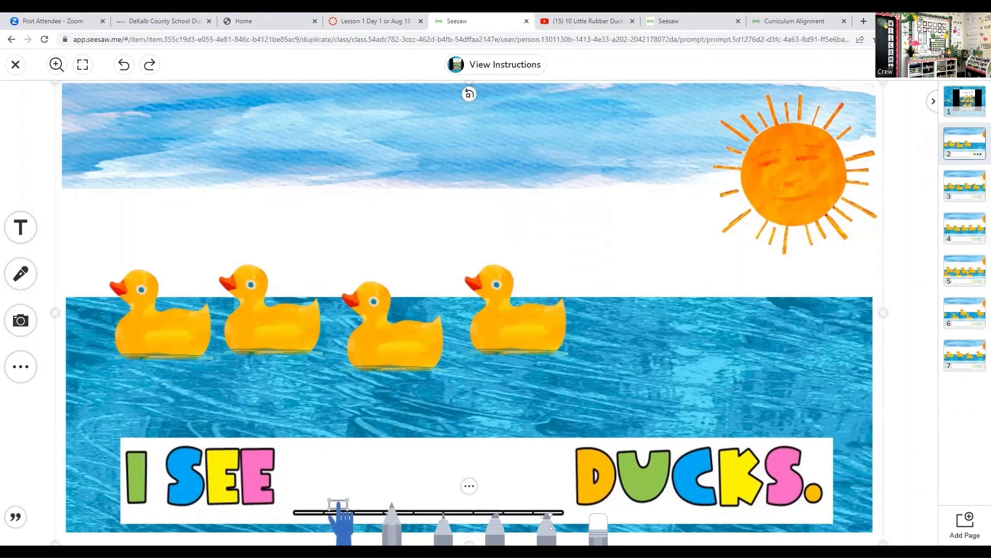
pyautogui.click(392, 525)
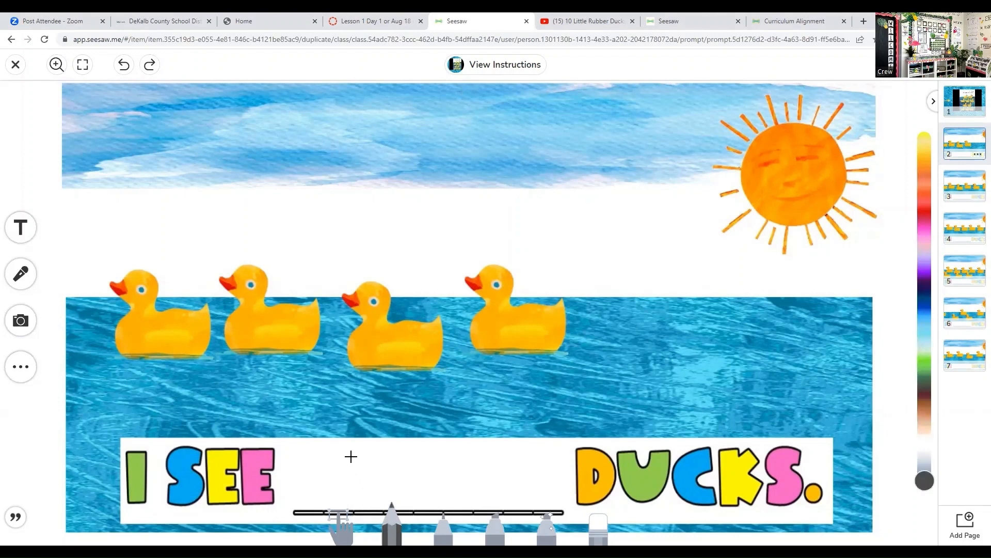
pyautogui.moveTo(362, 481)
pyautogui.mouseDown()
pyautogui.moveTo(375, 481)
pyautogui.moveTo(376, 504)
pyautogui.mouseUp()
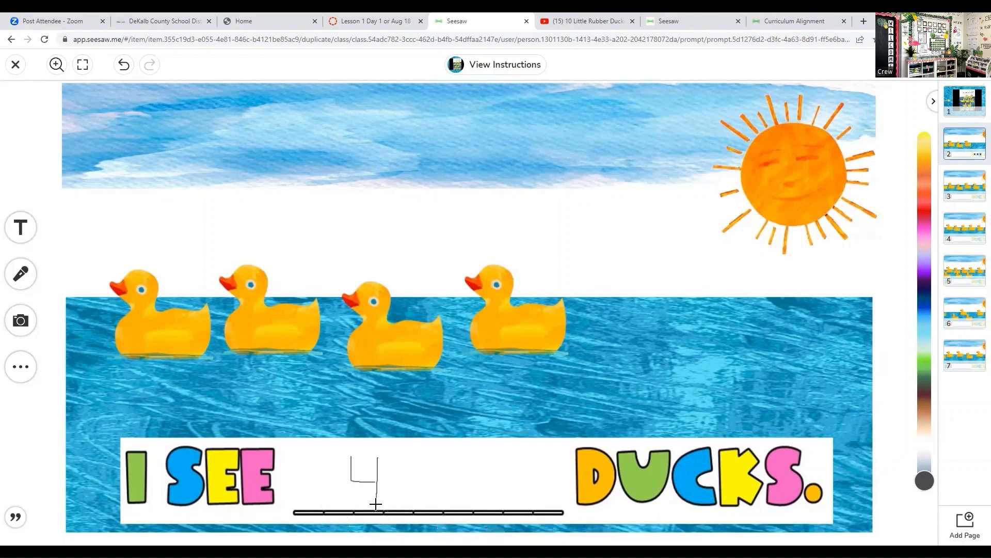
# - Place a text label reading 4 on the blank line before DUCKS and erase the handwritten 4 beside it
pyautogui.click(23, 233)
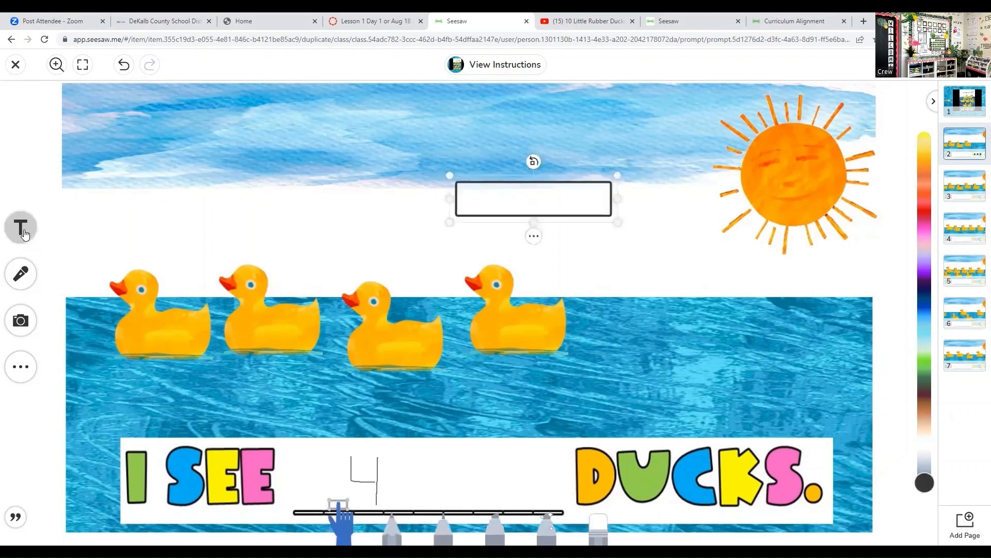
pyautogui.click(534, 237)
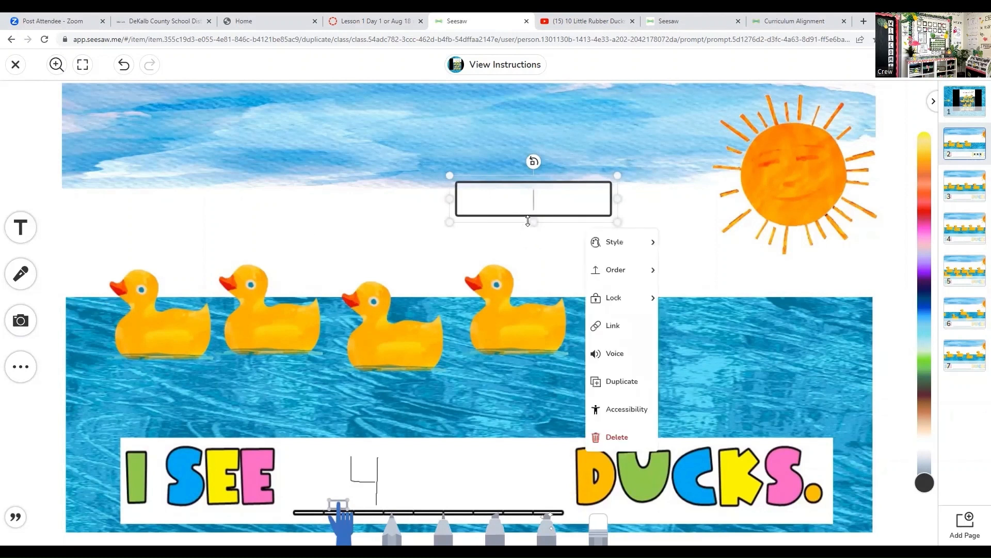
pyautogui.click(528, 222)
pyautogui.click(495, 175)
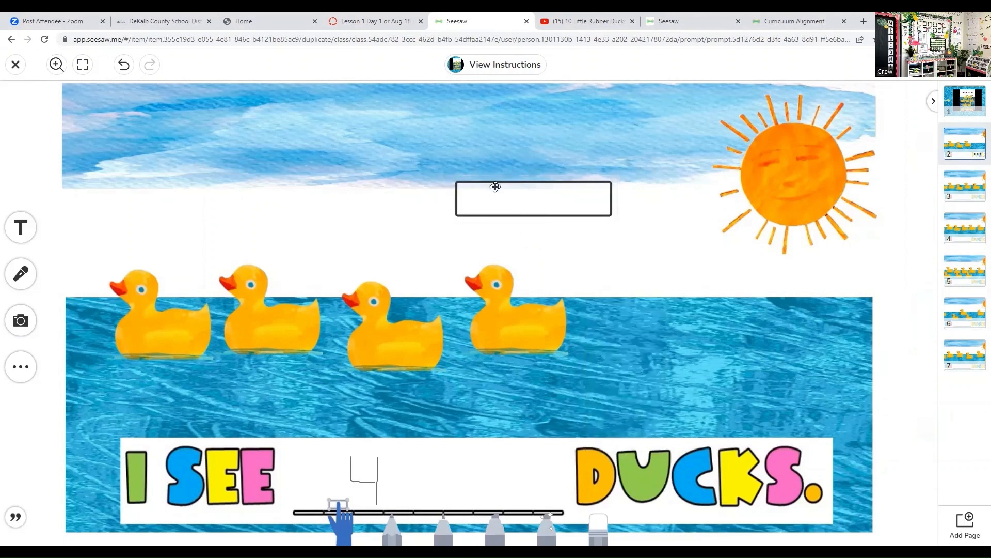
pyautogui.moveTo(483, 184); pyautogui.dragTo(444, 478)
pyautogui.moveTo(430, 465); pyautogui.dragTo(423, 466)
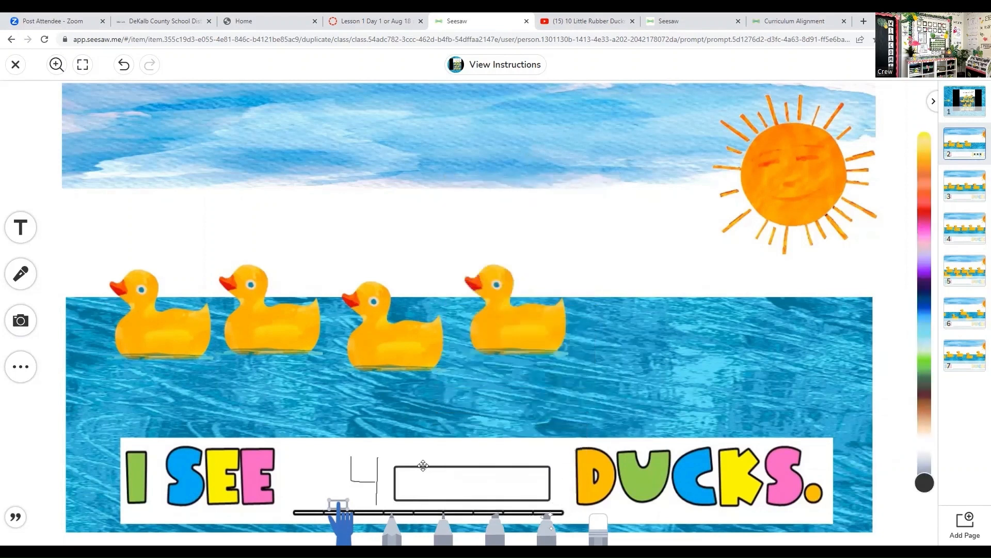
pyautogui.click(433, 482)
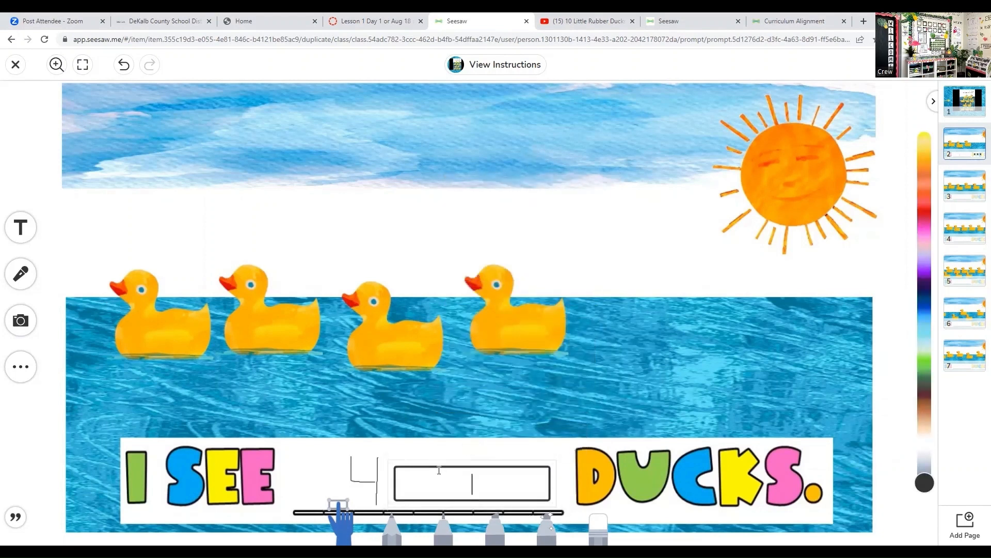
pyautogui.write('4')
pyautogui.click(599, 524)
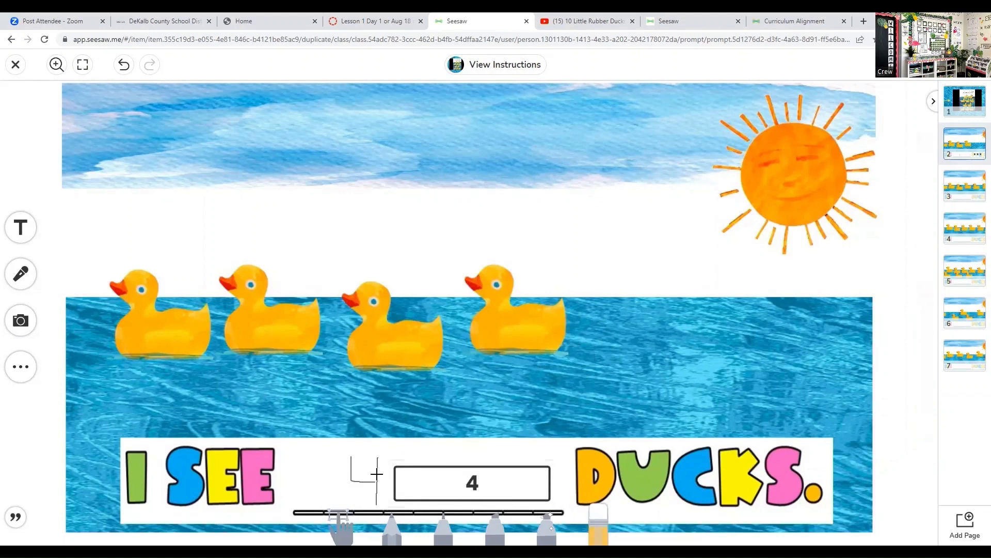
pyautogui.moveTo(350, 468)
pyautogui.mouseDown()
pyautogui.moveTo(372, 468)
pyautogui.moveTo(356, 472)
pyautogui.mouseUp()
# - Try to start a voice recording on page 2 and switch back to the Canvas lesson page
pyautogui.click(23, 276)
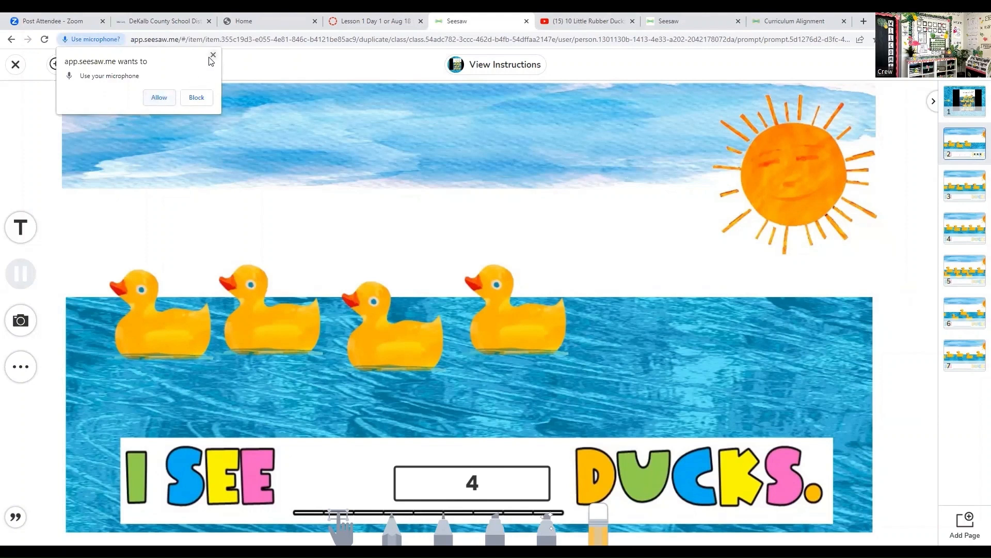
pyautogui.click(375, 23)
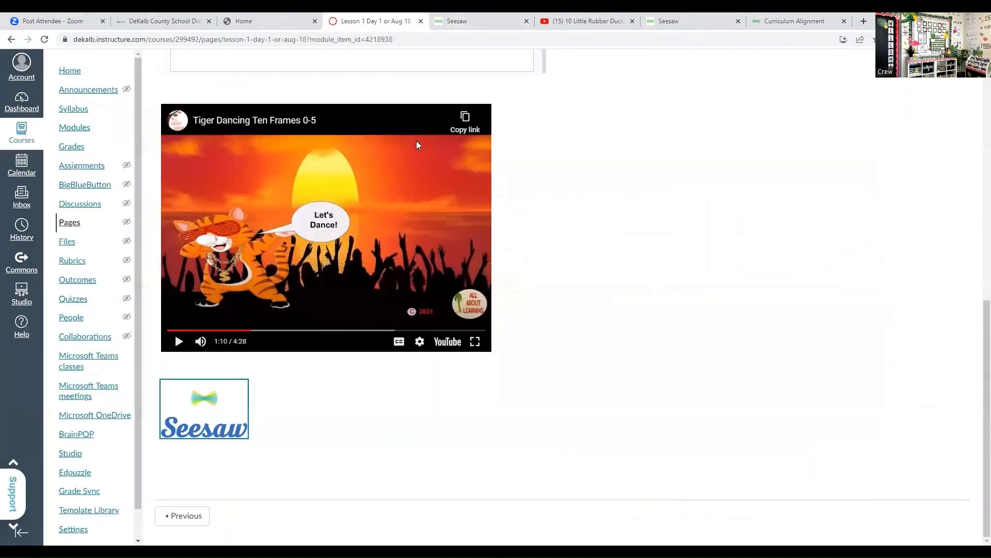